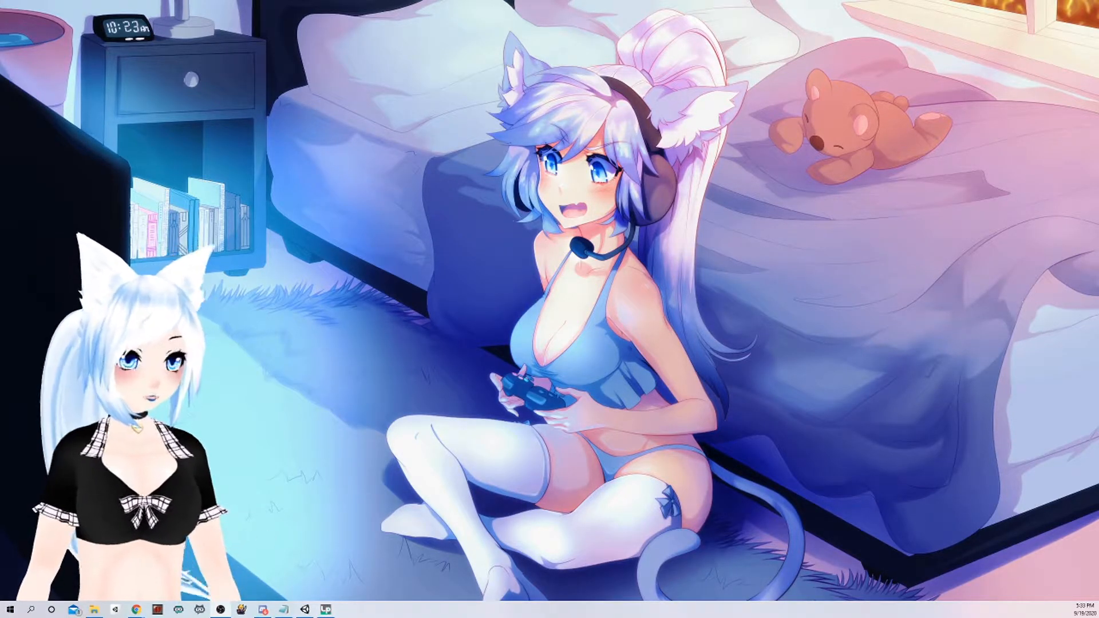
Switch to Unity and examine the UniVRM GitHub repository page, including its README and download instructions.
left_click(306, 610)
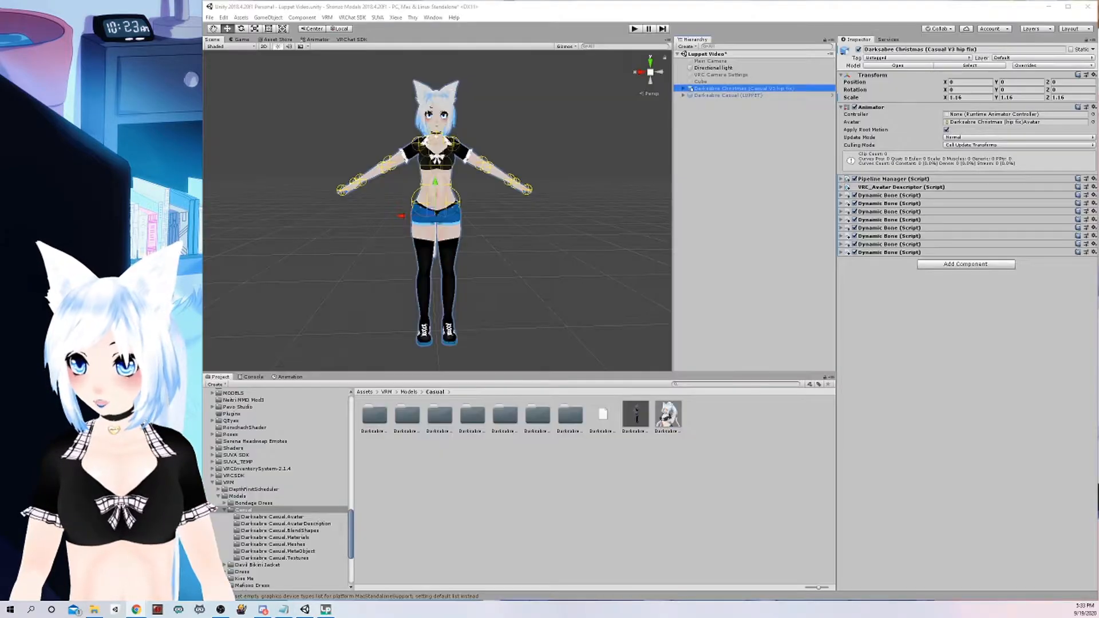
left_click_drag(0, 150, 544, 37)
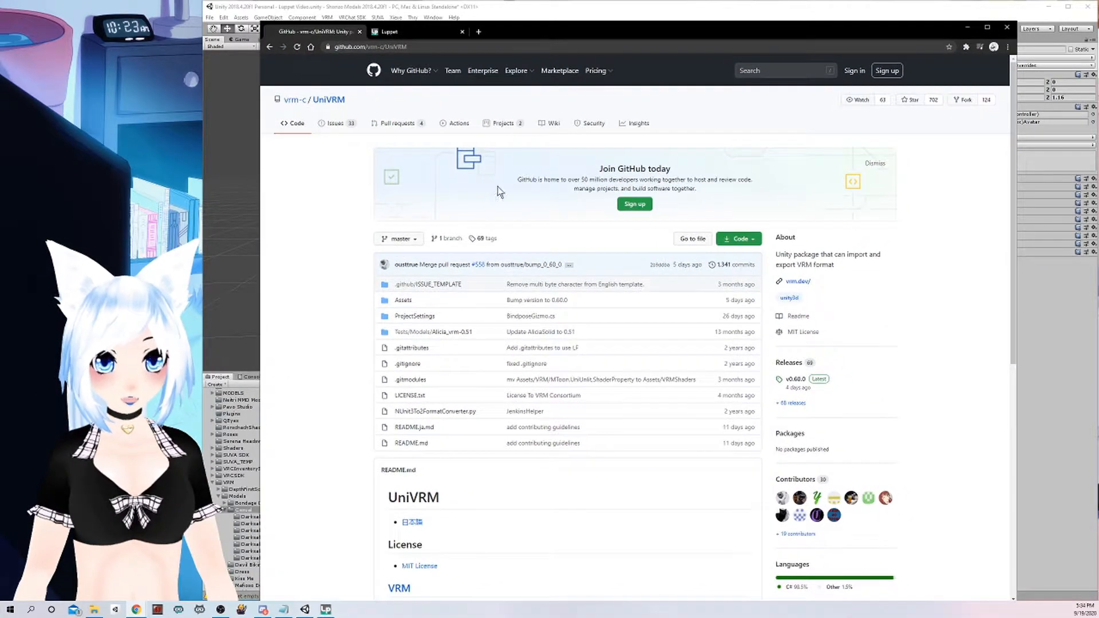
scroll(343, 317, "down", 4)
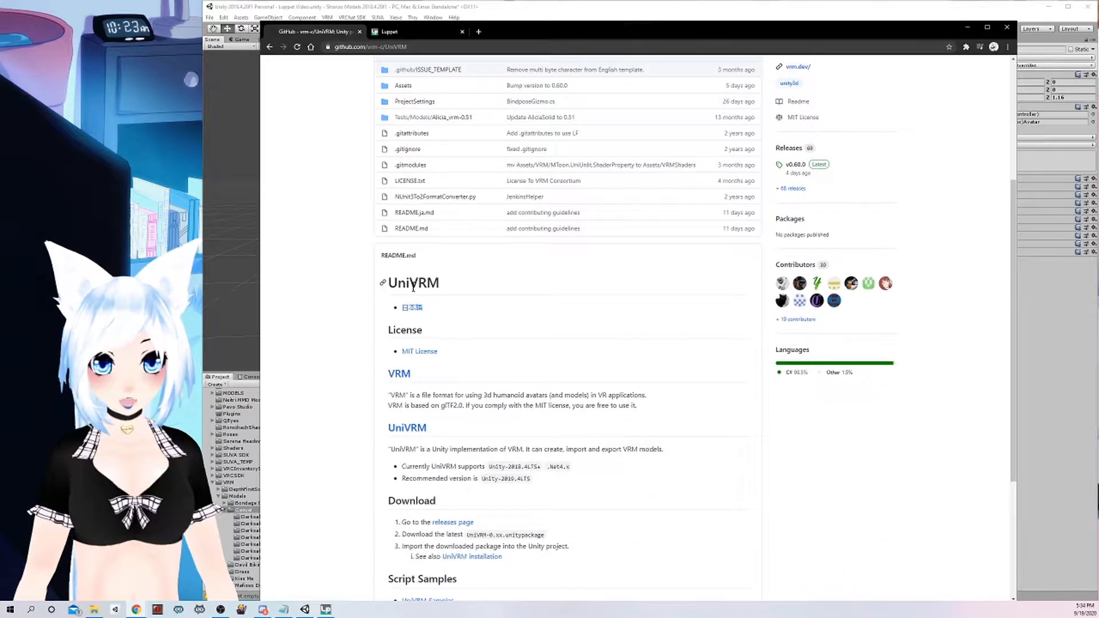
scroll(373, 303, "down", 3)
scroll(375, 305, "up", 7)
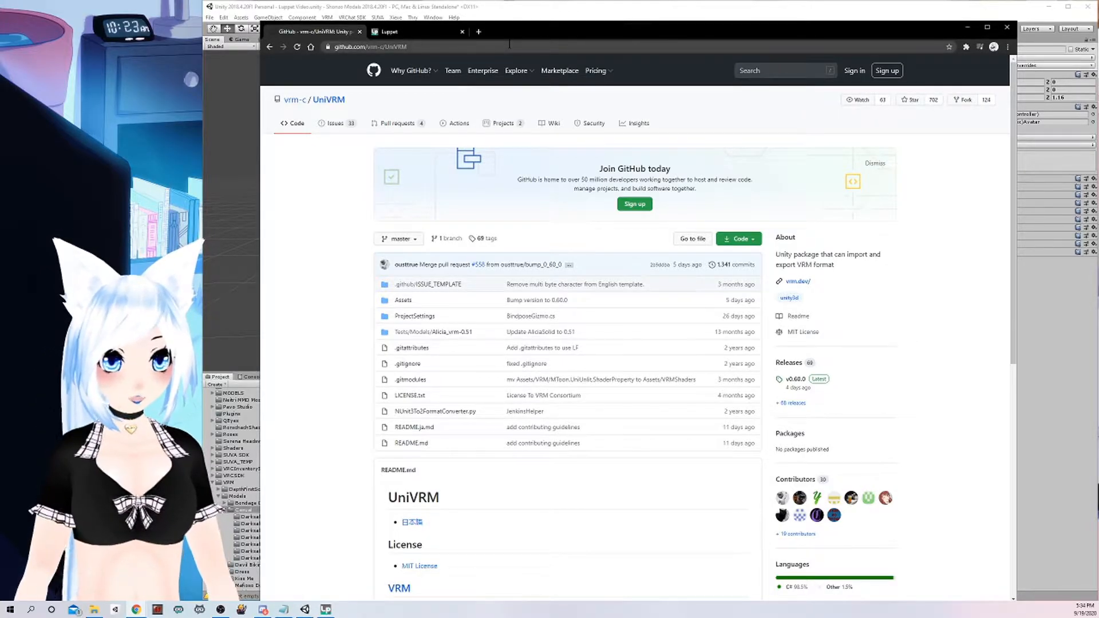
left_click_drag(549, 32, 0, 80)
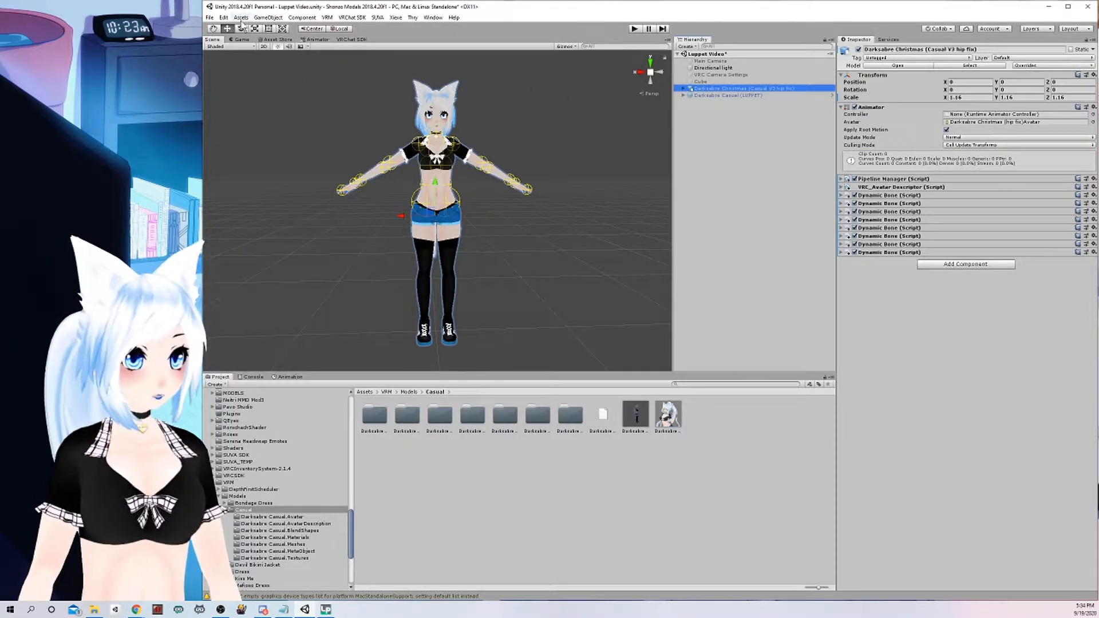
Try to import the UniVRM-0.57.1 custom package from the Downloads folder.
left_click(241, 18)
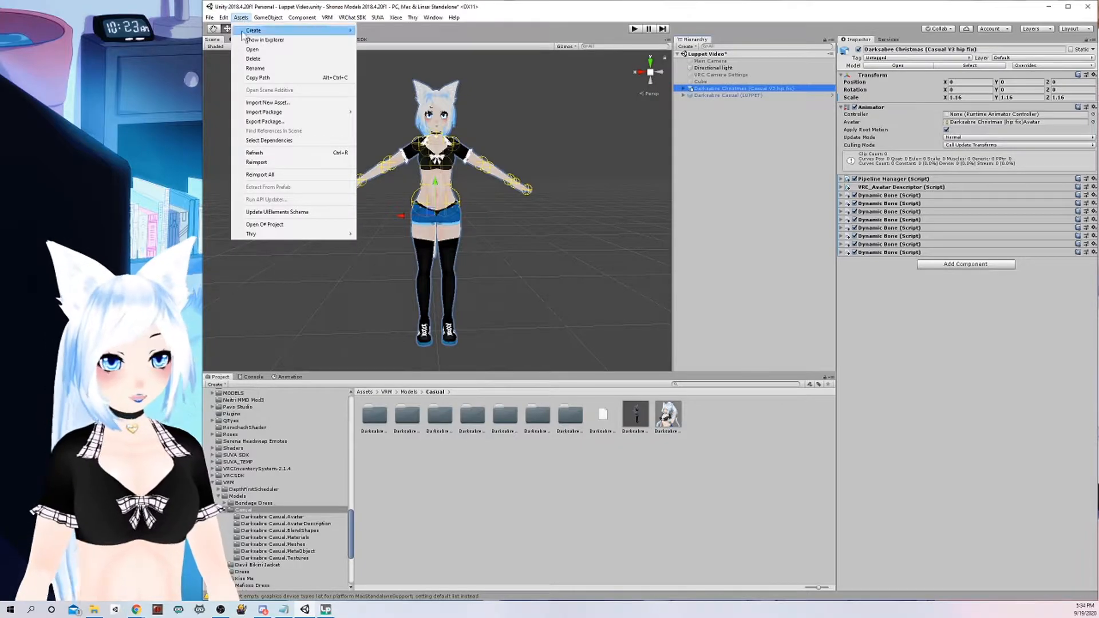
mouse_move(337, 112)
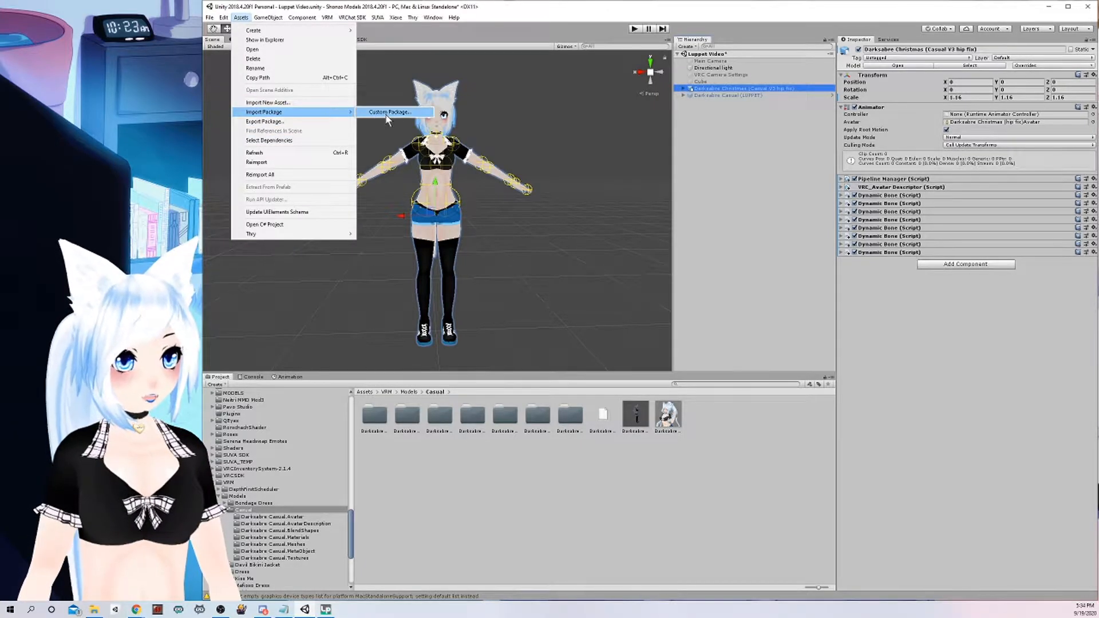
left_click(388, 112)
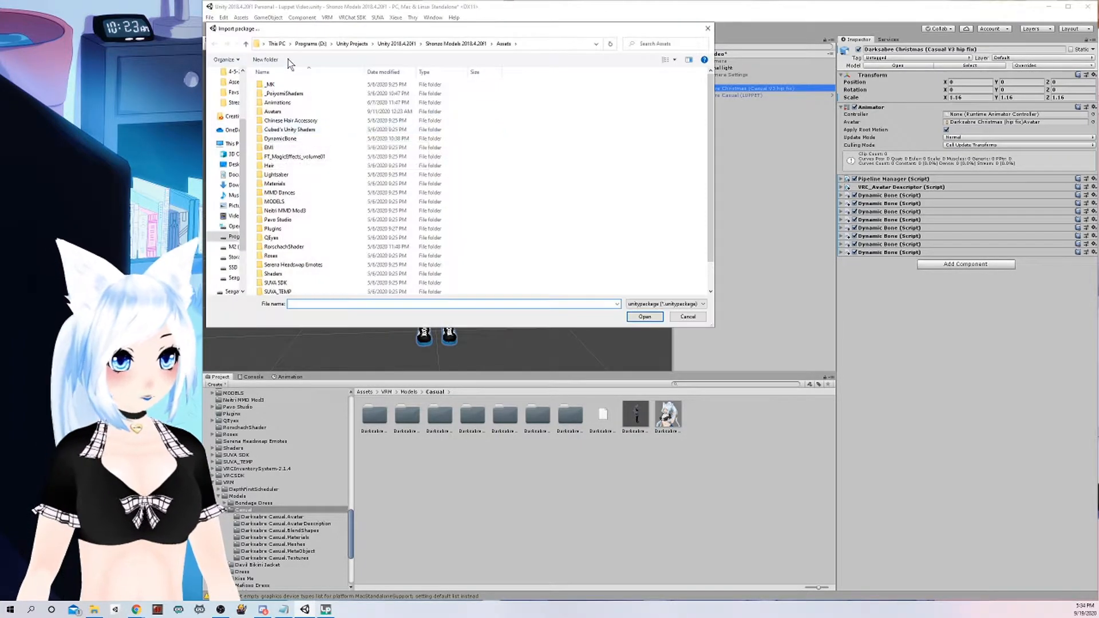
scroll(237, 143, "up", 3)
left_click(229, 99)
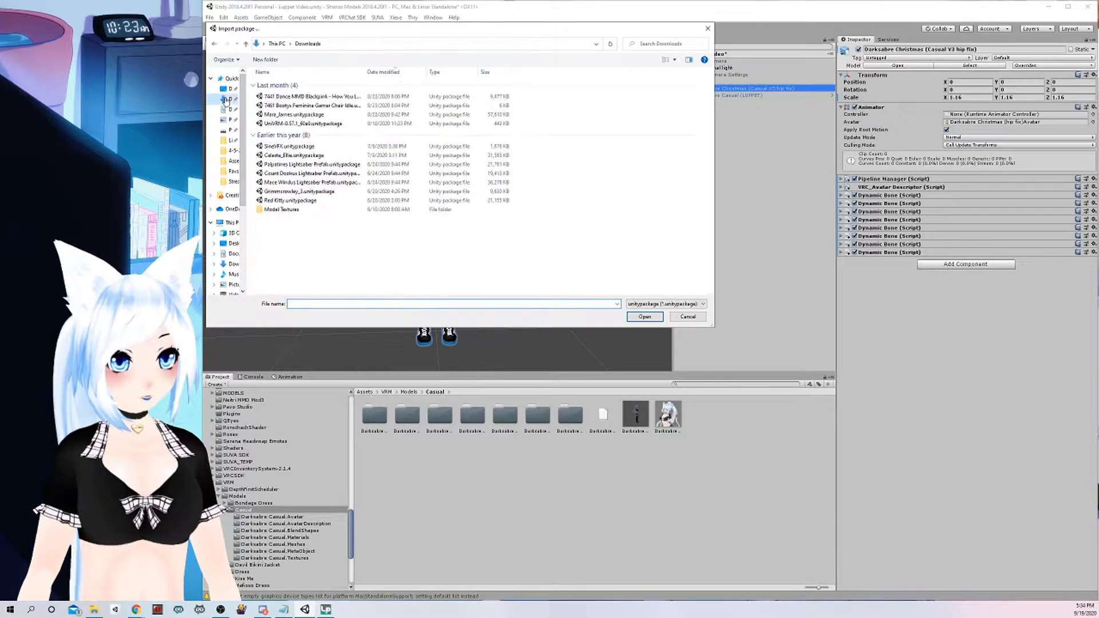
left_click(283, 124)
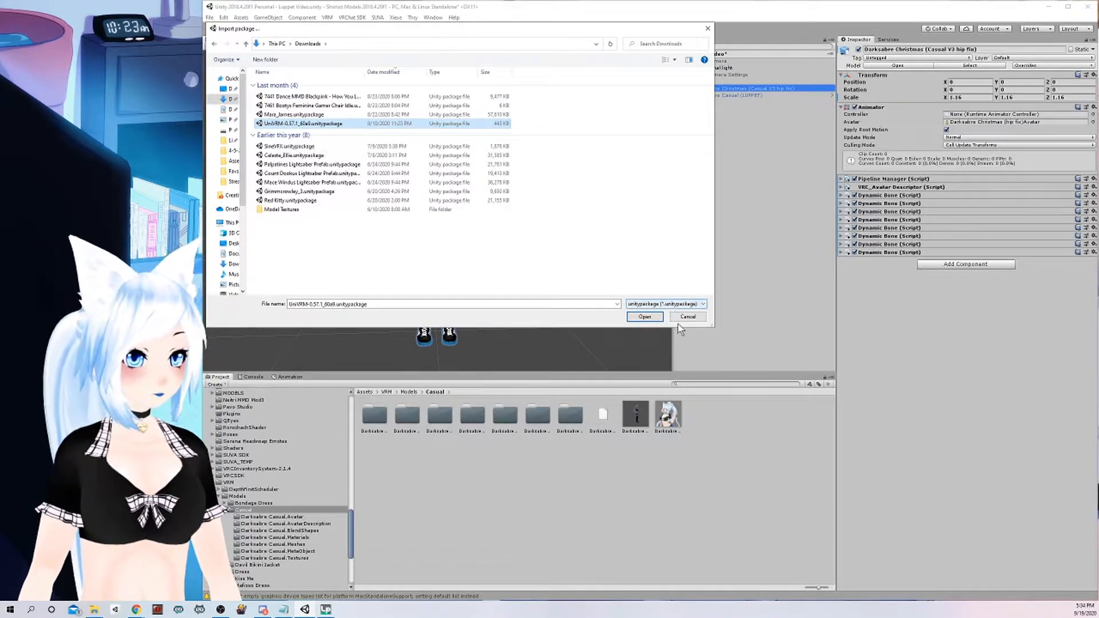
left_click(645, 317)
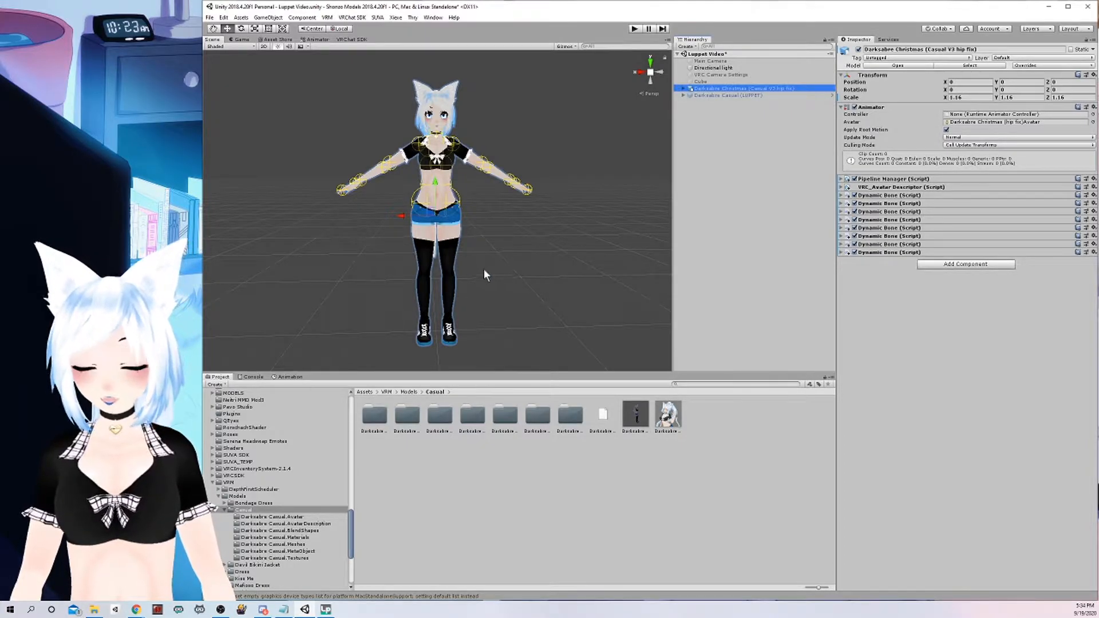
Open UniVRM's humanoid export for the Darksabre Christmas (Casual V3 hip fix) avatar and enter placeholder text as the author.
left_click(327, 18)
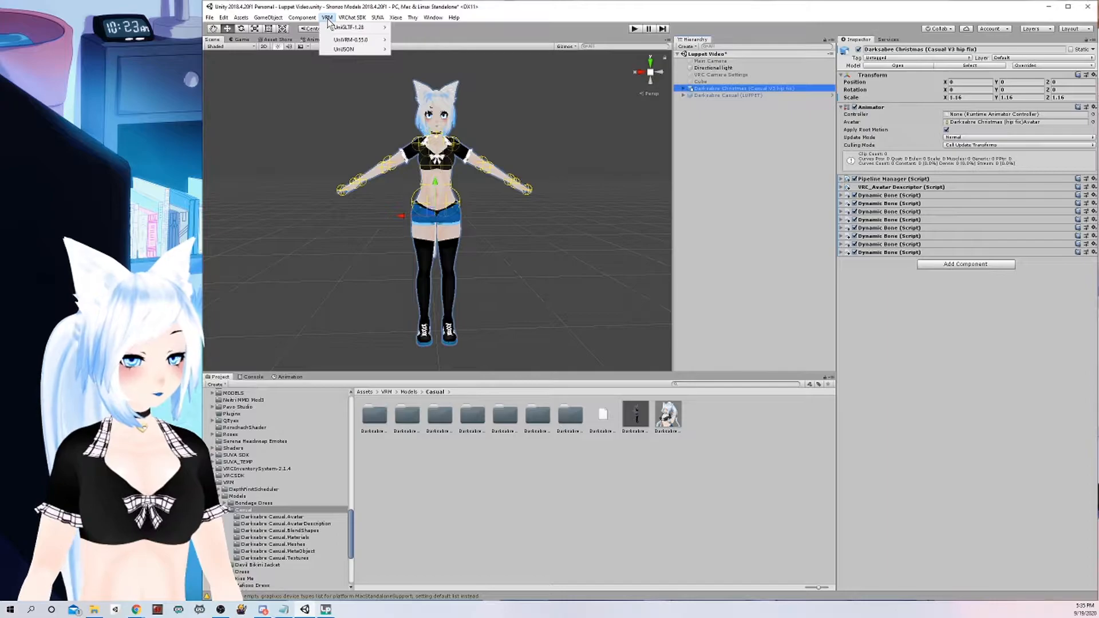
left_click(328, 21)
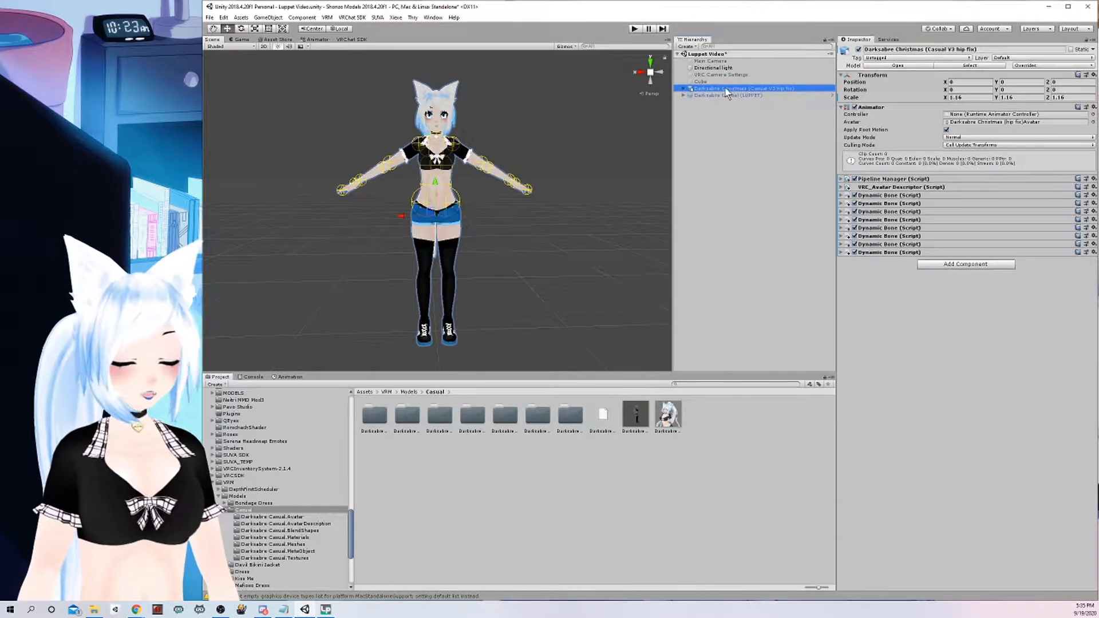
left_click(327, 18)
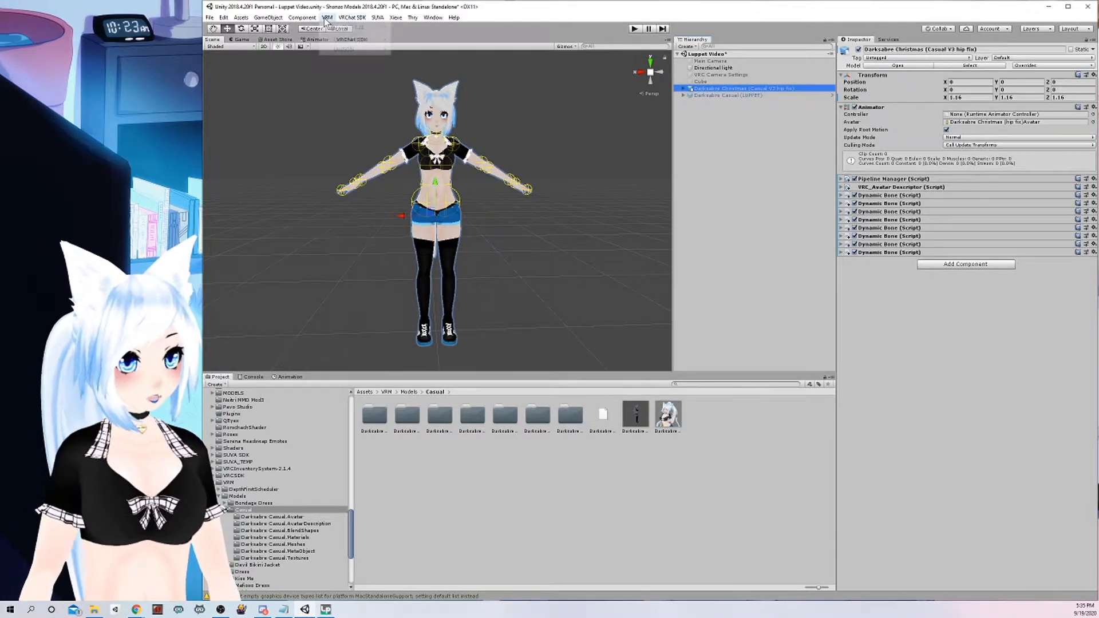
mouse_move(351, 41)
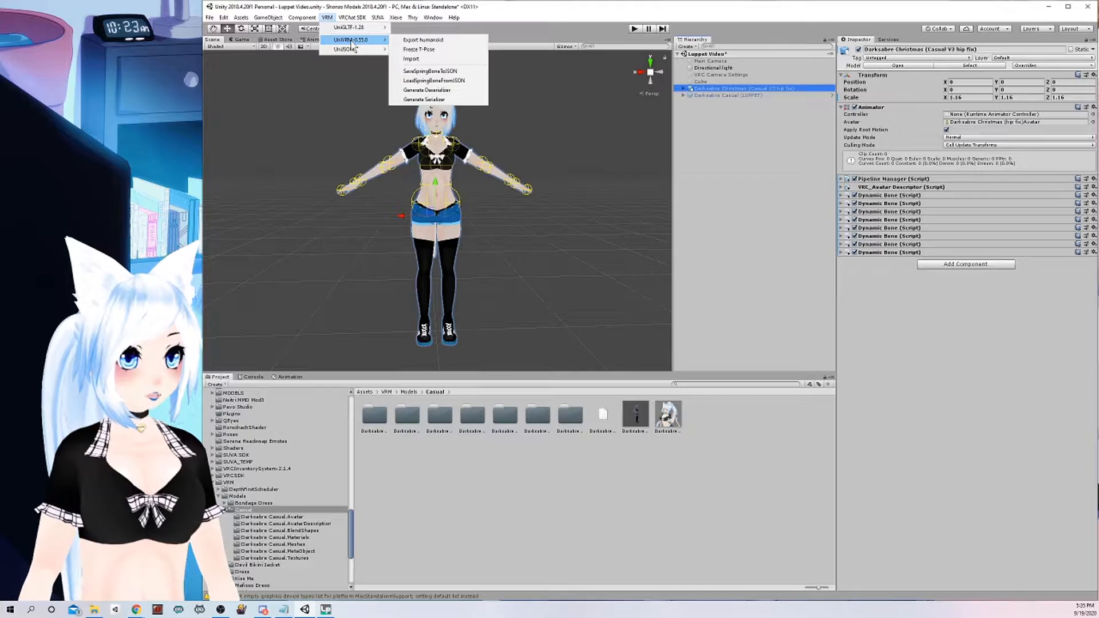
left_click(417, 39)
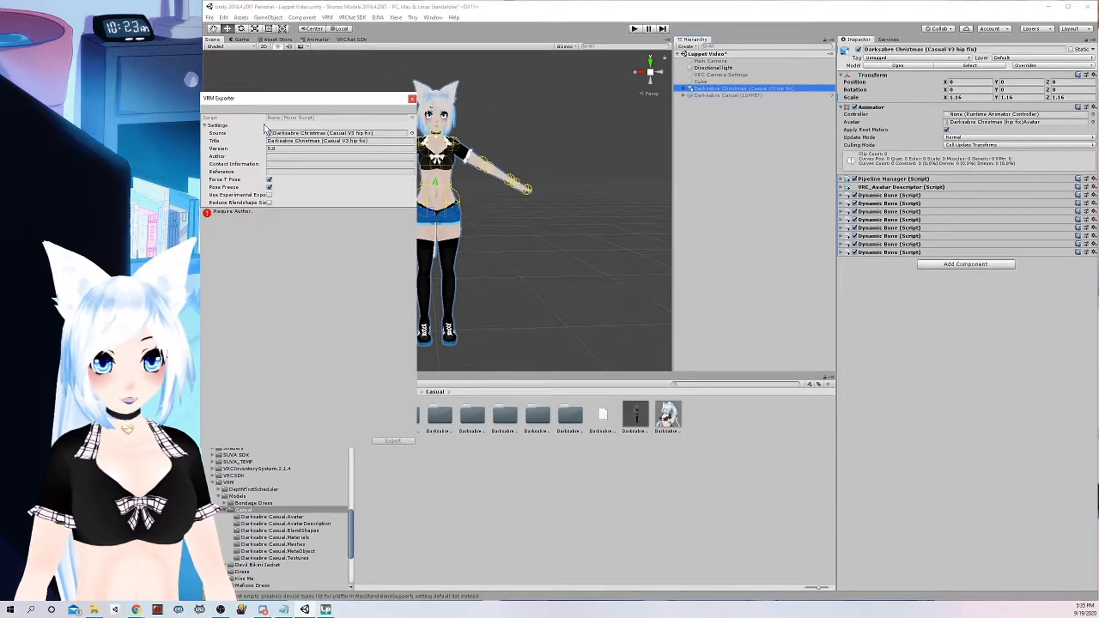
left_click(278, 156)
type("fndbgbgfsdbgef")
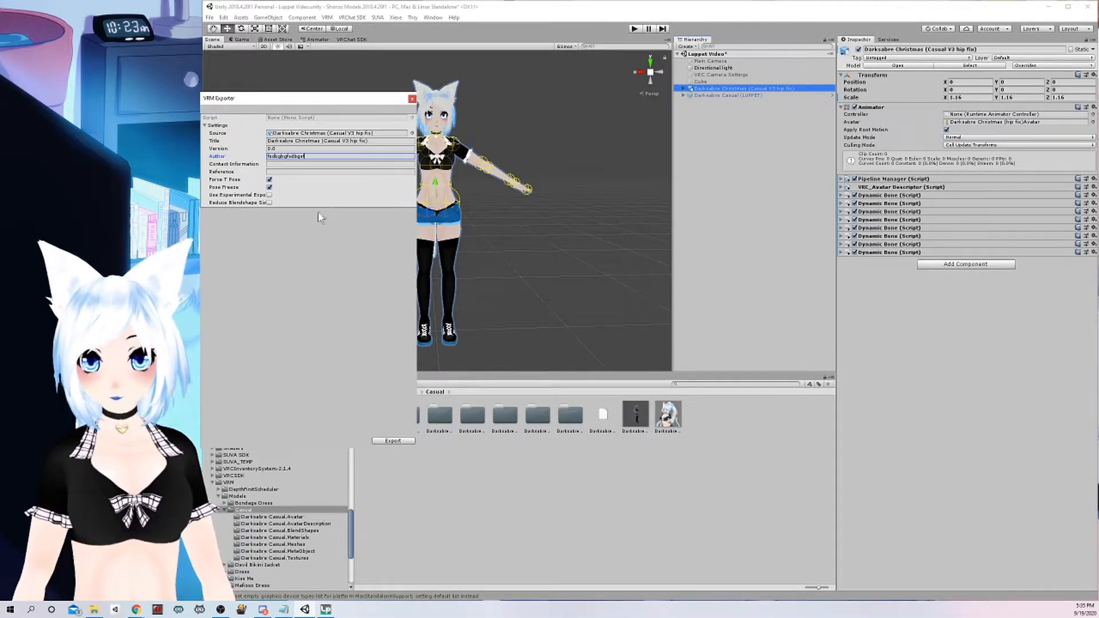
Try to export the avatar as a VRM file into the Assets/VRM/Models/Casual folder, cancelling before saving.
left_click(393, 441)
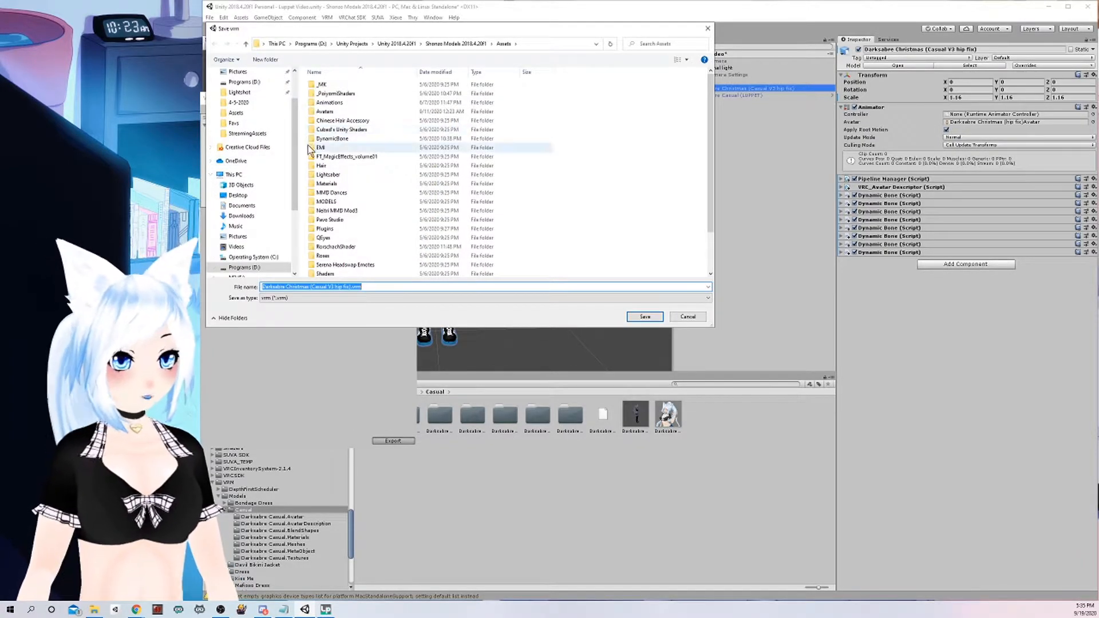
left_click_drag(297, 153, 267, 153)
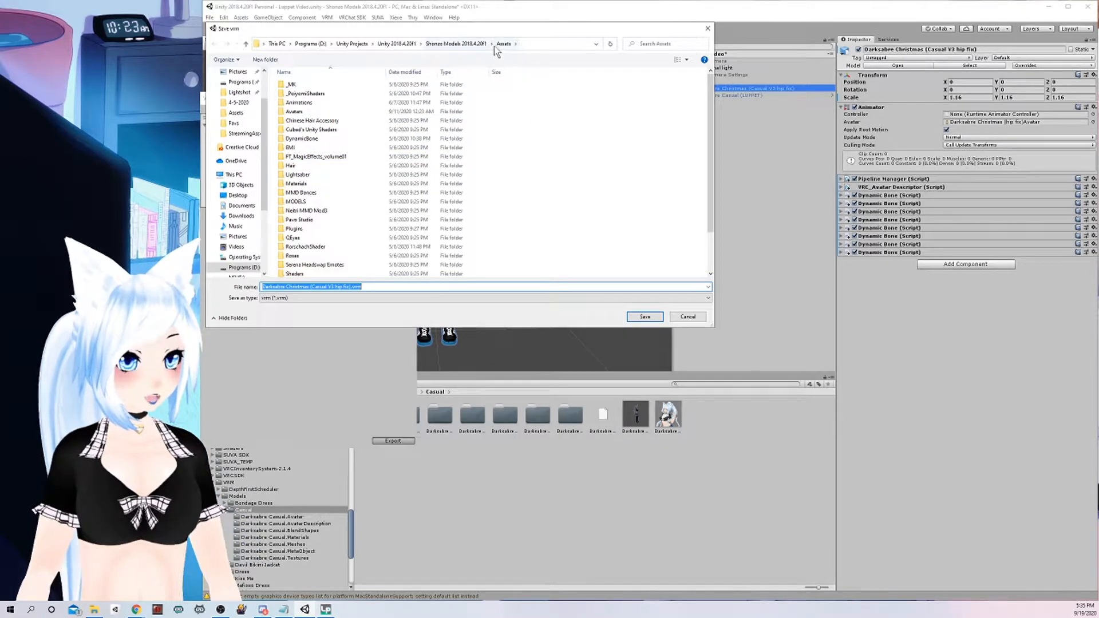
scroll(310, 170, "down", 2)
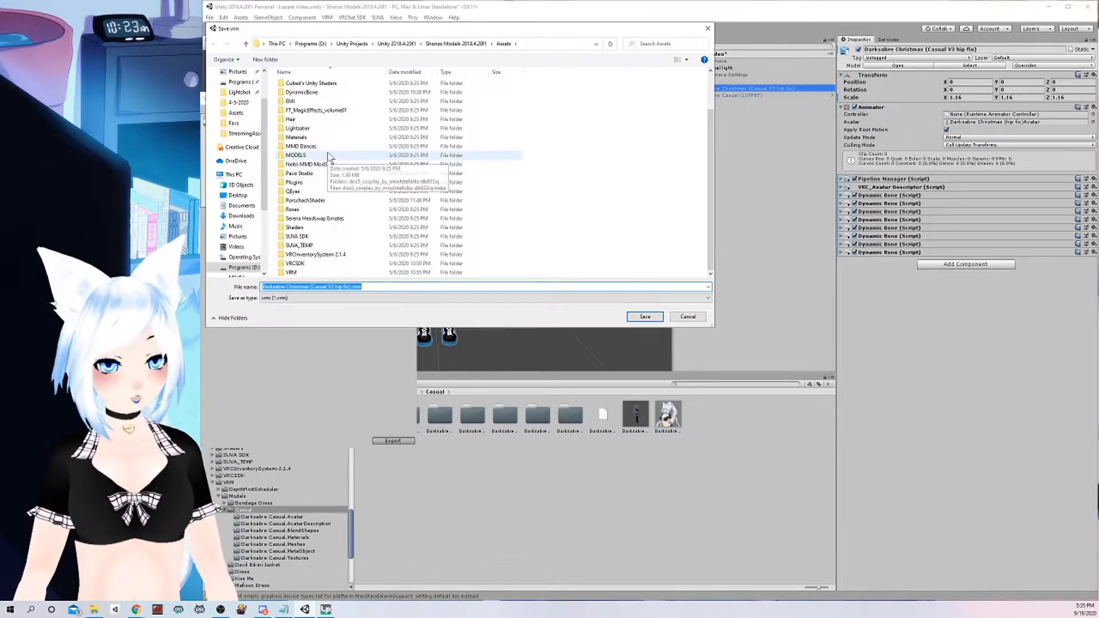
double_click(294, 273)
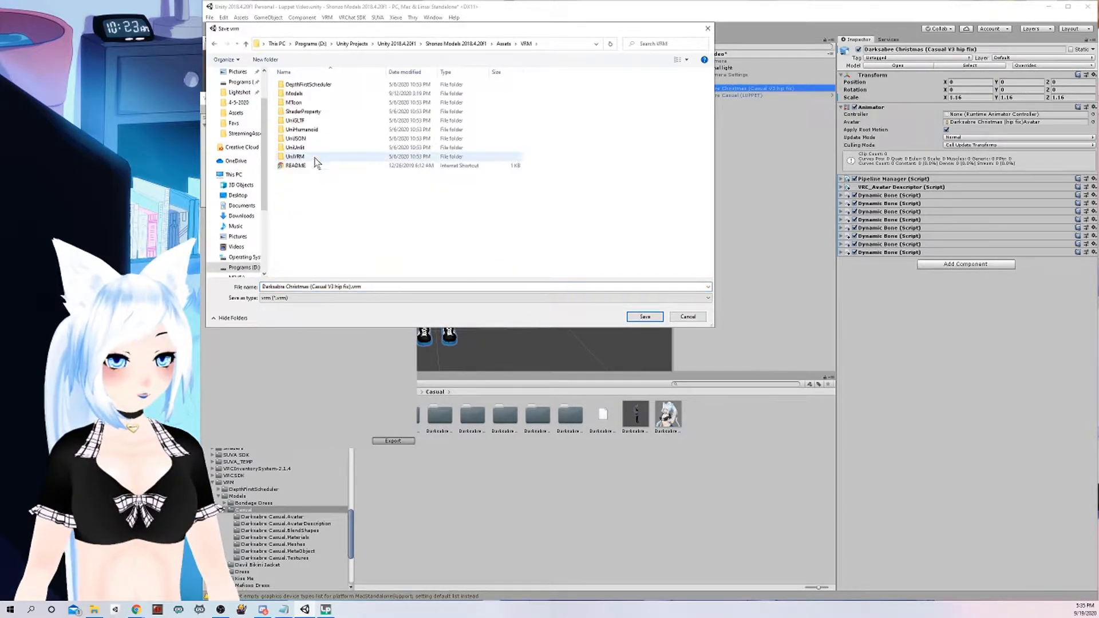
double_click(294, 93)
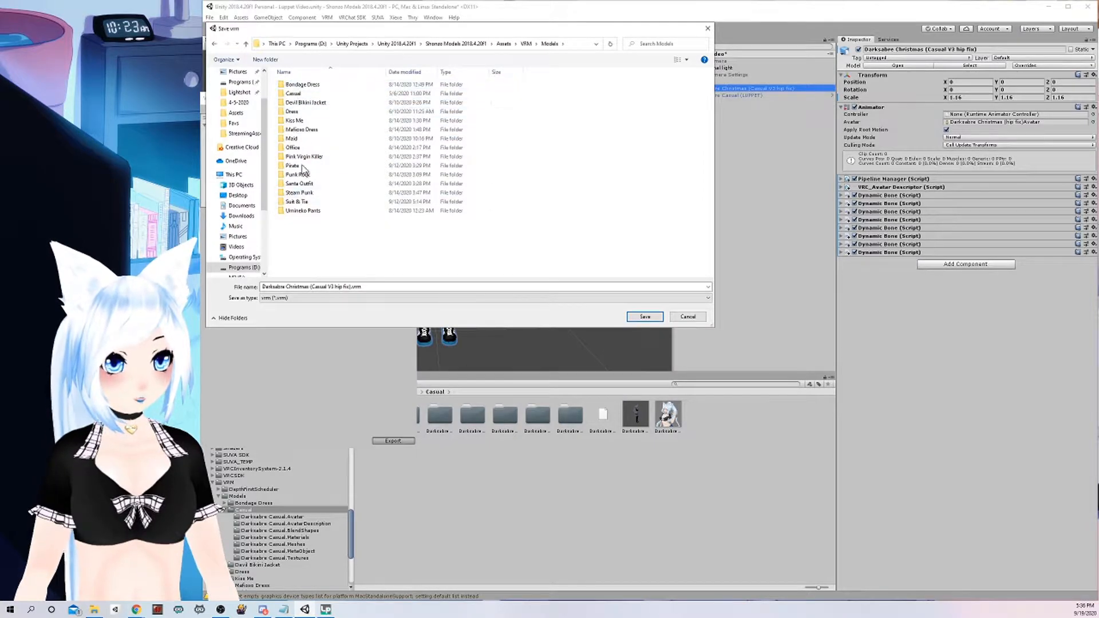
double_click(291, 96)
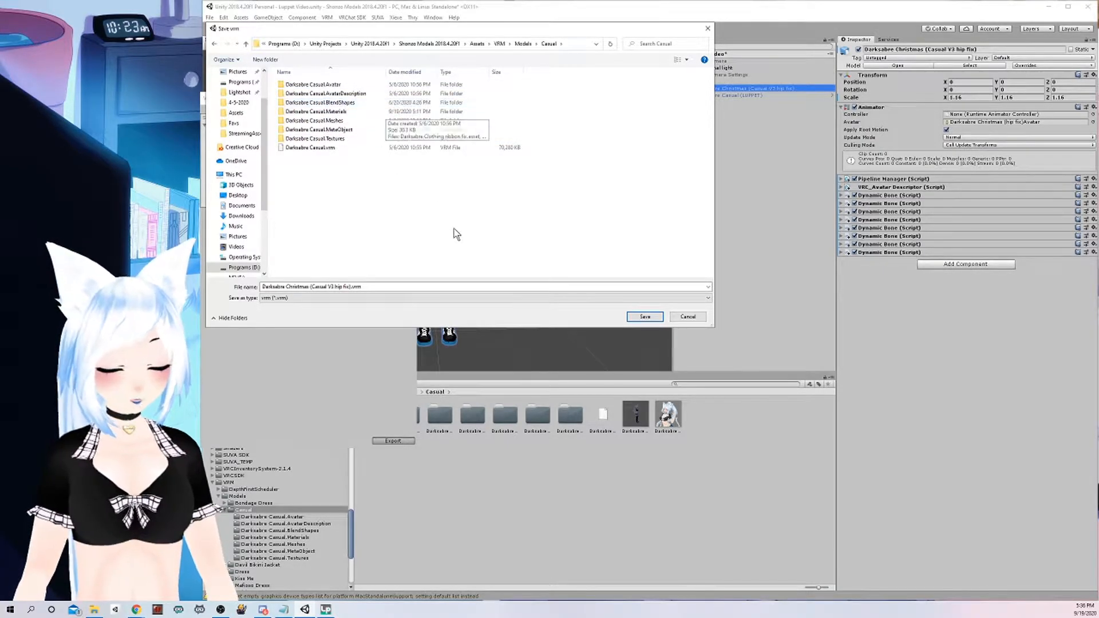
left_click(689, 317)
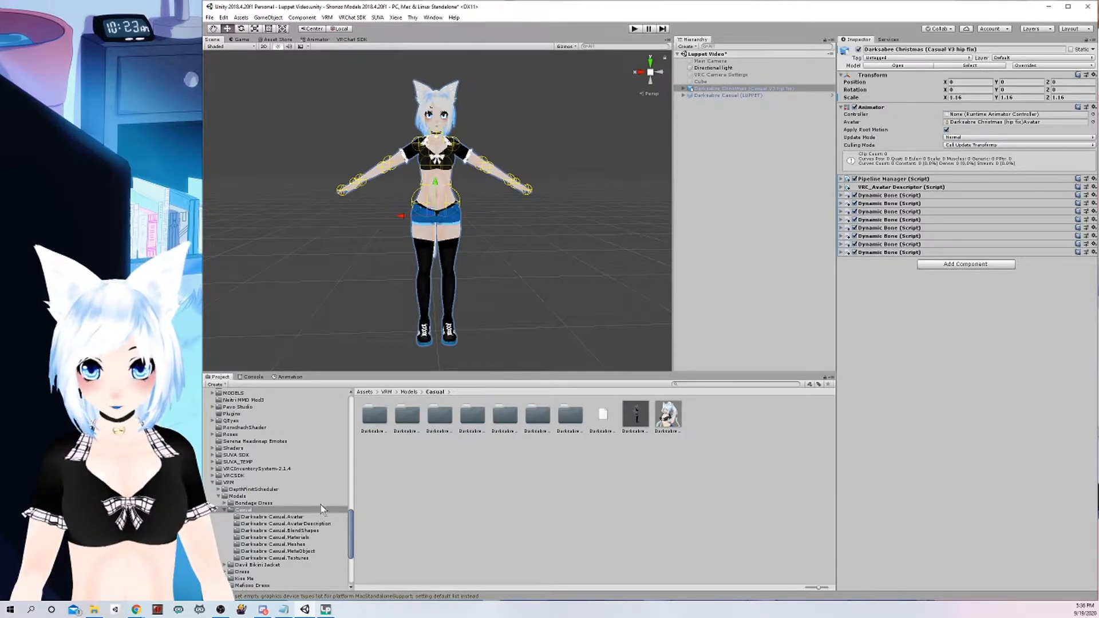
Add the Darksabre Casual prefab from the VRM/Models/Casual folder to the scene.
left_click(259, 511)
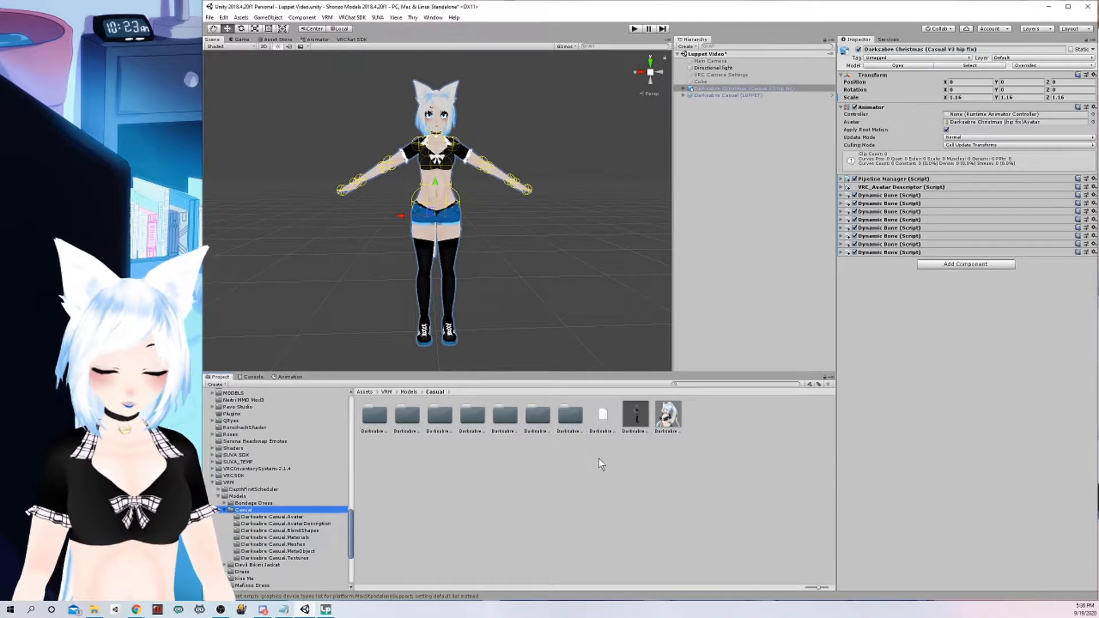
left_click(637, 415)
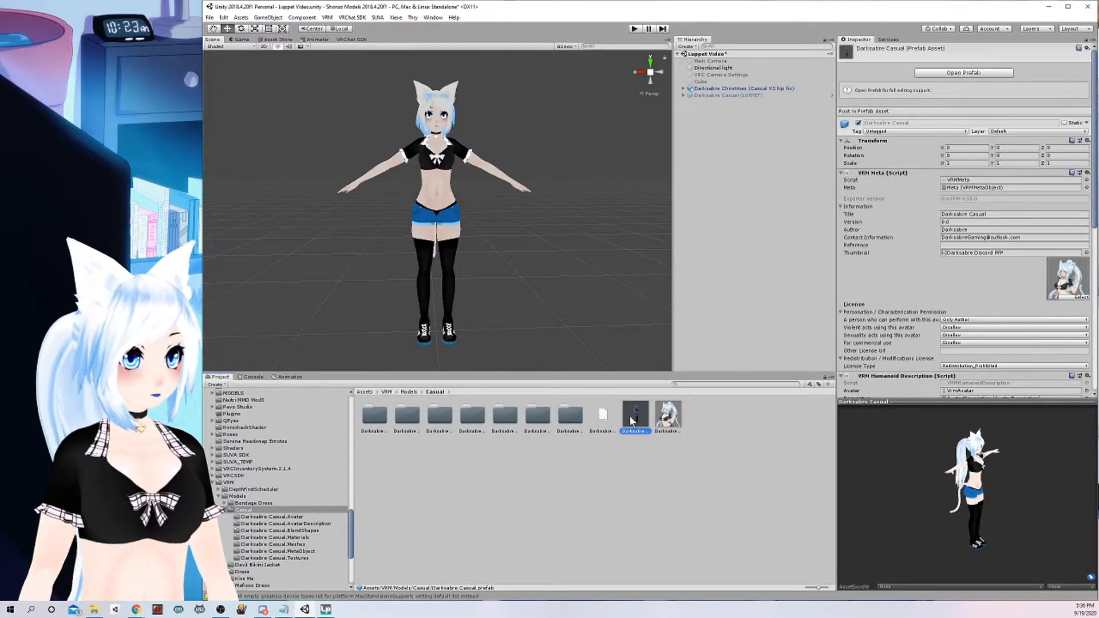
left_click_drag(680, 361, 722, 281)
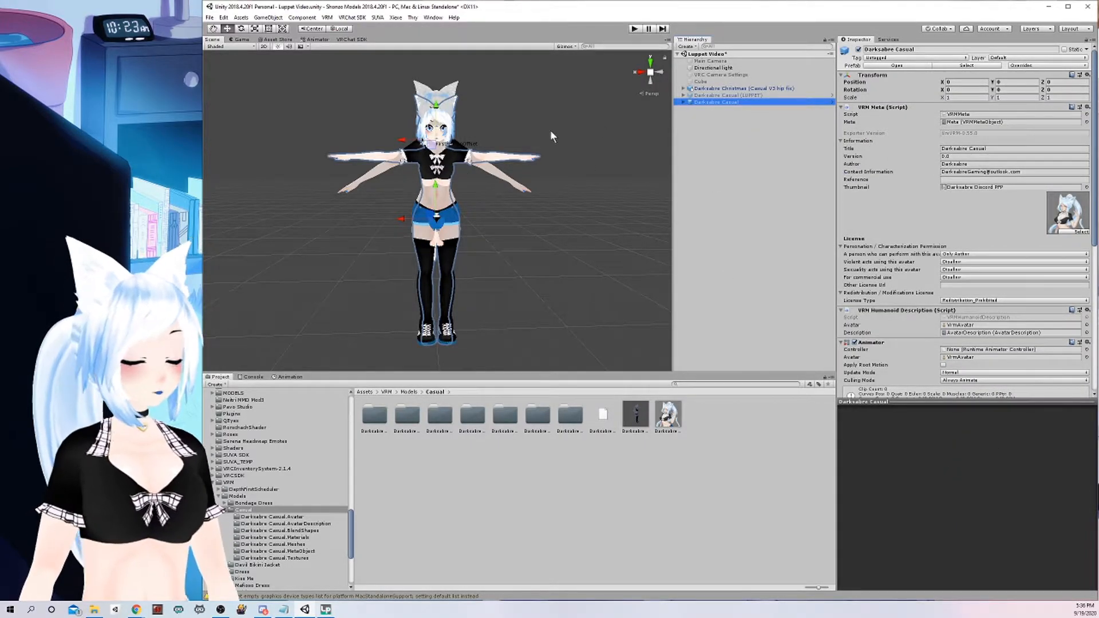
Deactivate the Darksabre Christmas (Casual V3 hip fix) avatar in the scene and select the Darksabre Casual avatar.
left_click(747, 88)
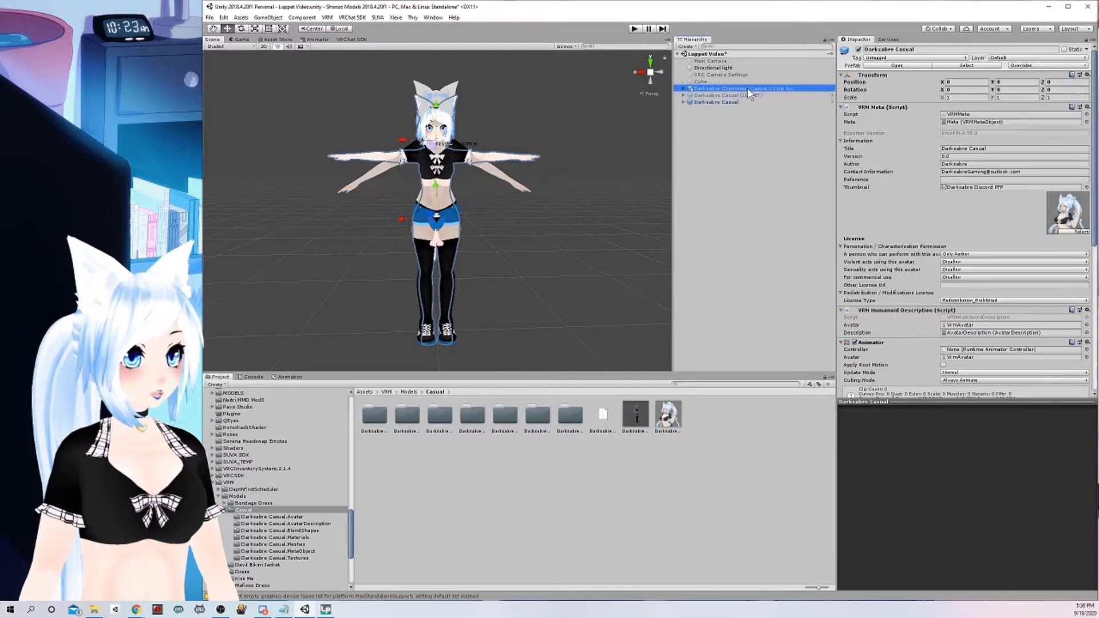
left_click(859, 50)
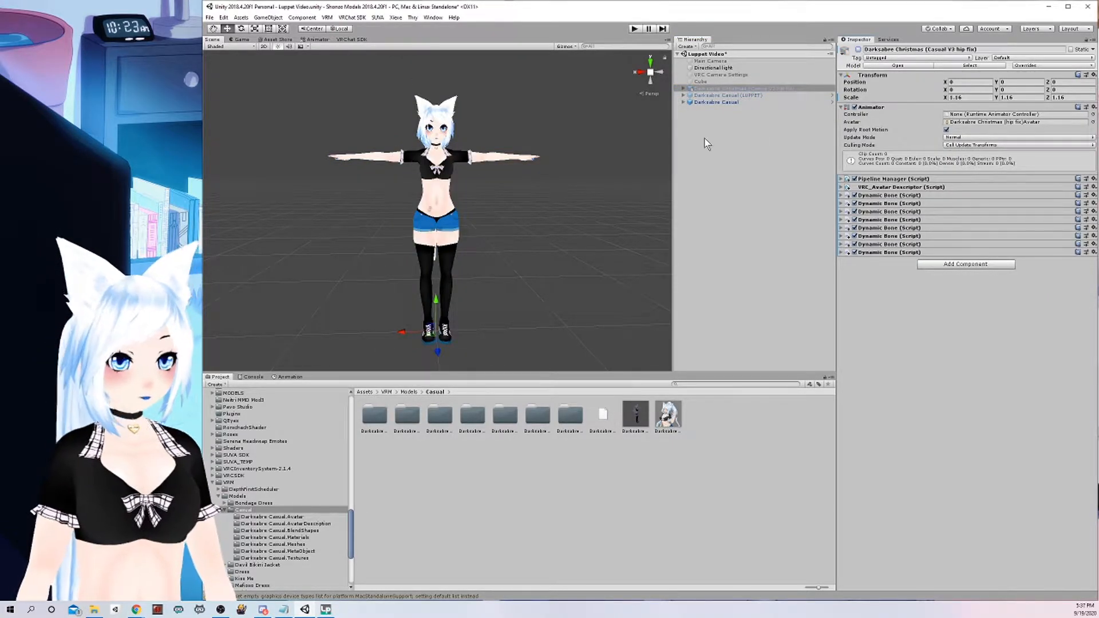
left_click(709, 103)
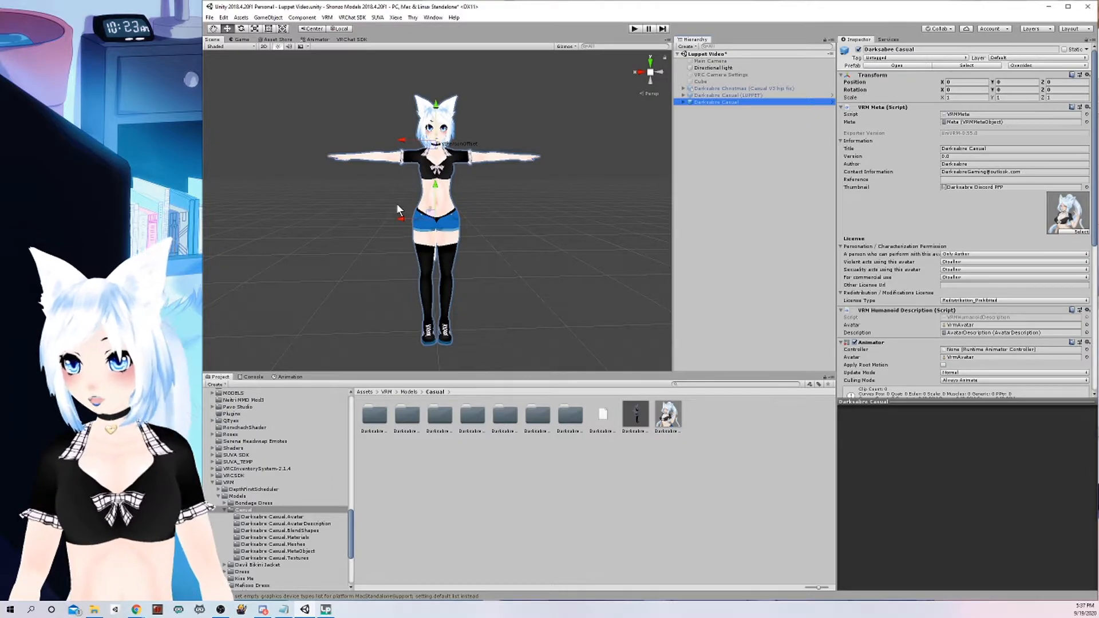
Open the Darksabre Casual.Materials folder and inspect the available shader choices for the Darksabre Clothing ribbon fix material, leaving its shader as is.
left_click(471, 415)
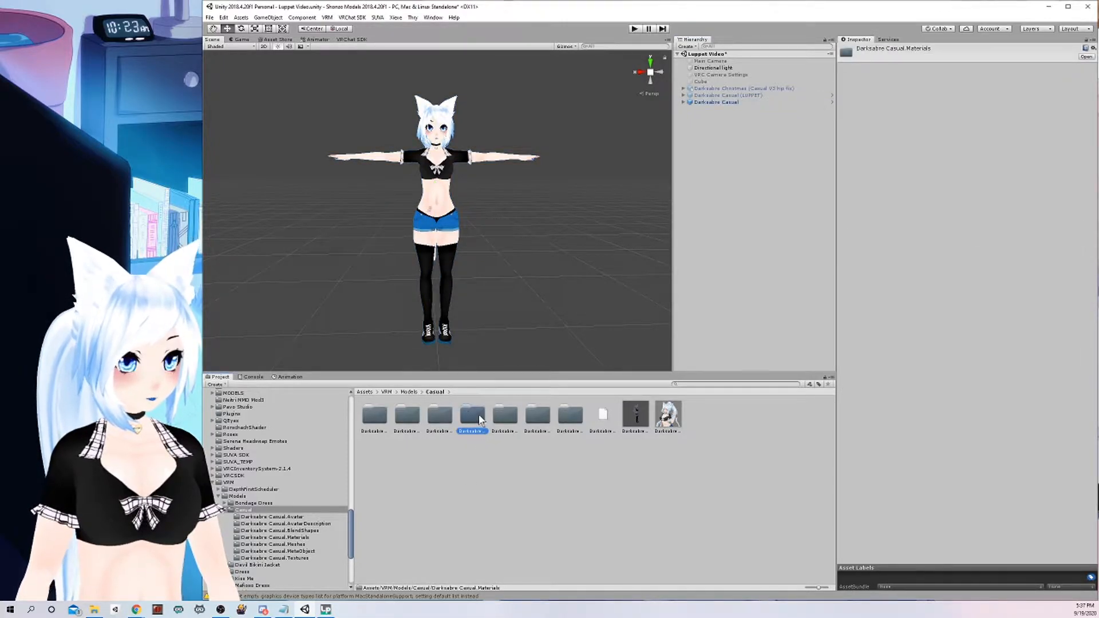
double_click(474, 414)
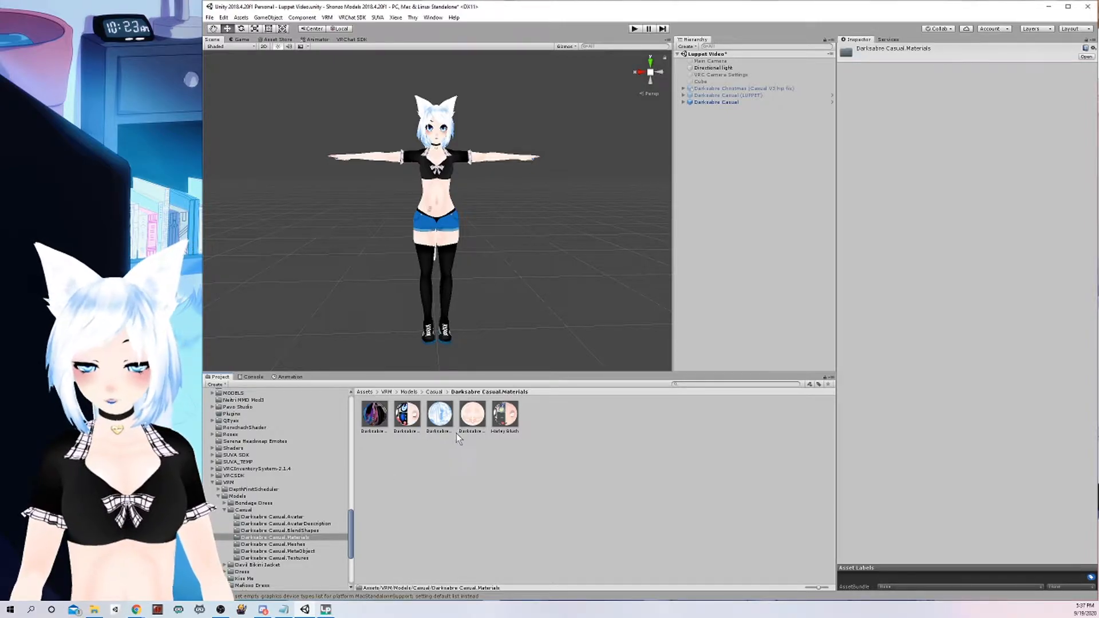
left_click(380, 421)
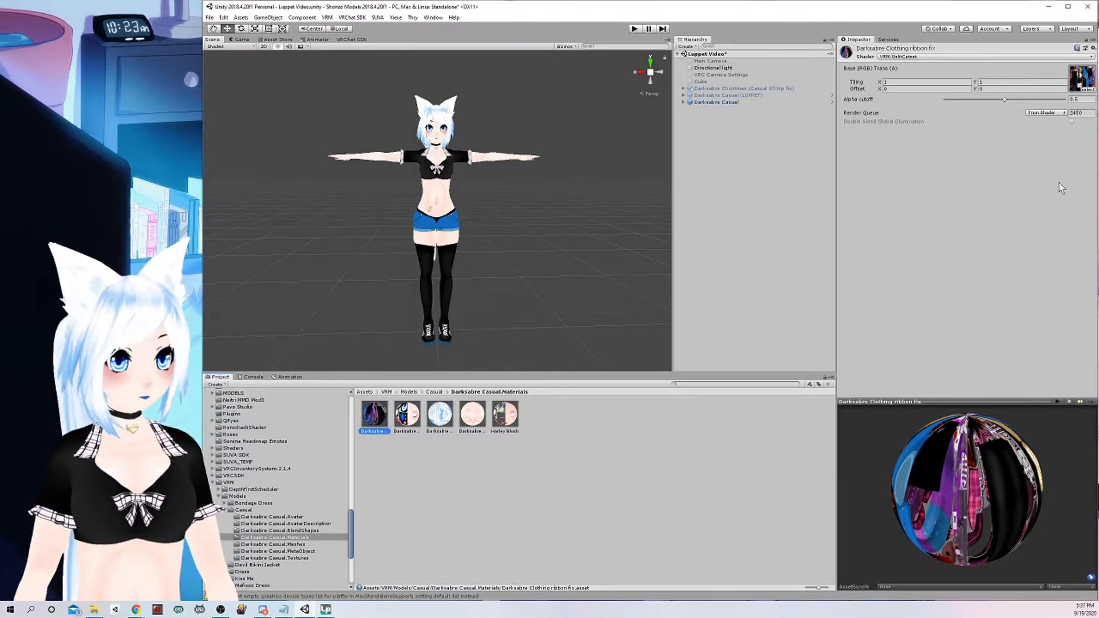
left_click(904, 57)
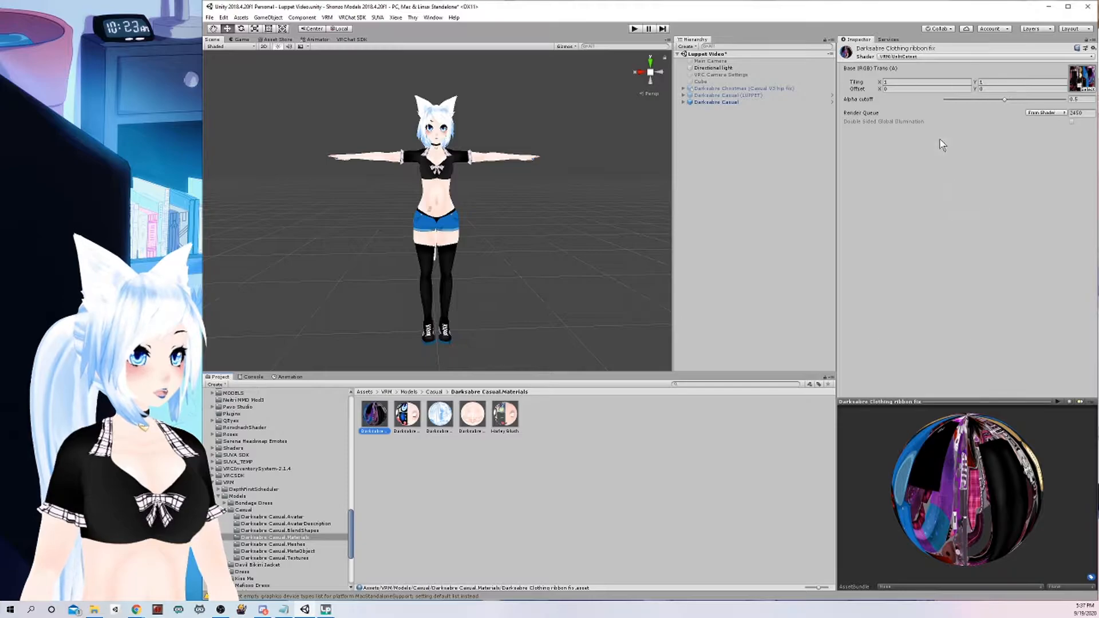
mouse_move(955, 320)
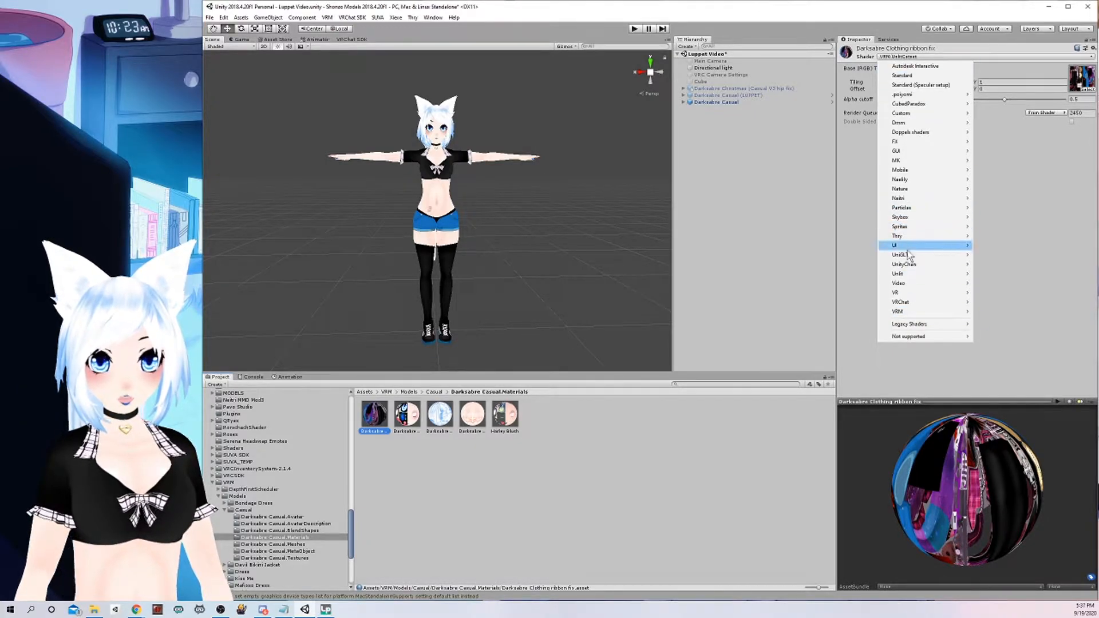
mouse_move(916, 313)
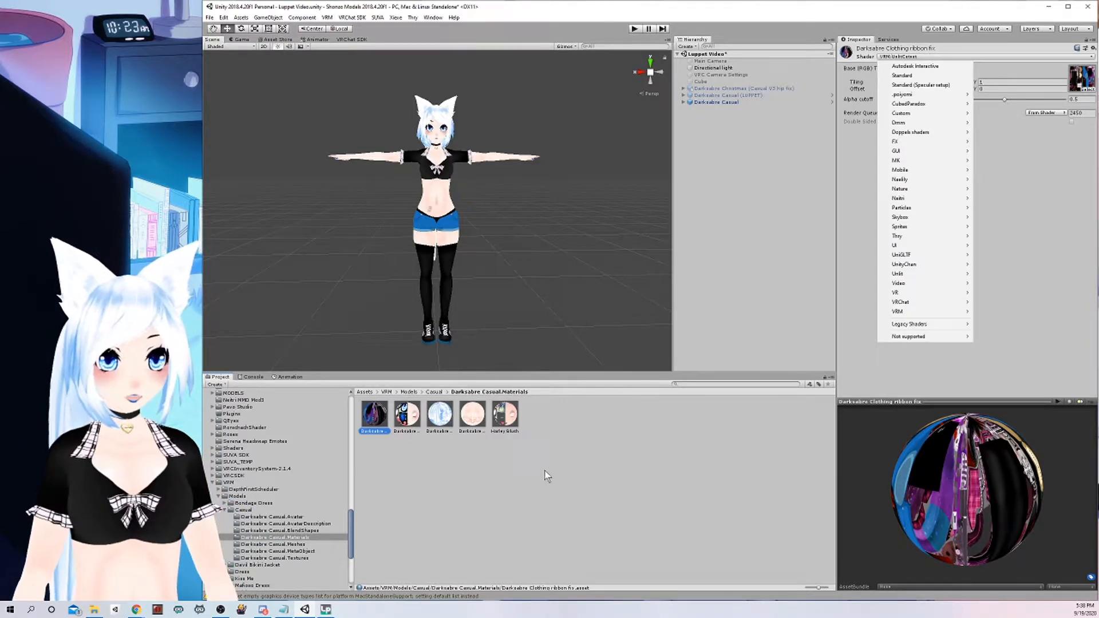
left_click(726, 121)
Select the Darksabre Casual avatar and inspect the texture choices for its VRM Meta thumbnail without choosing another one.
left_click(732, 102)
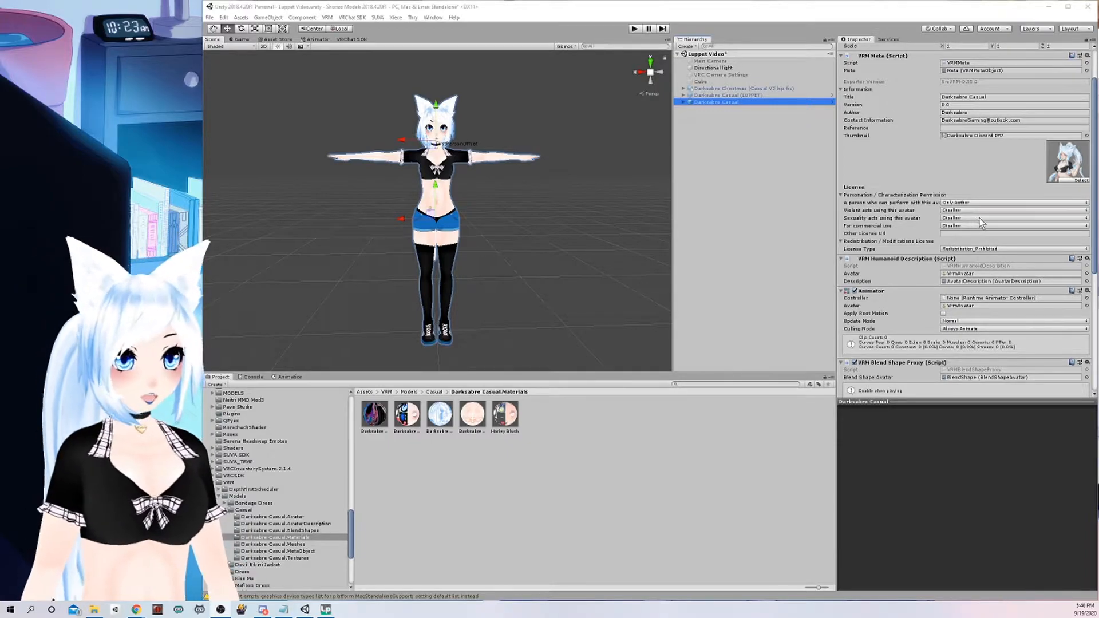
left_click(922, 175)
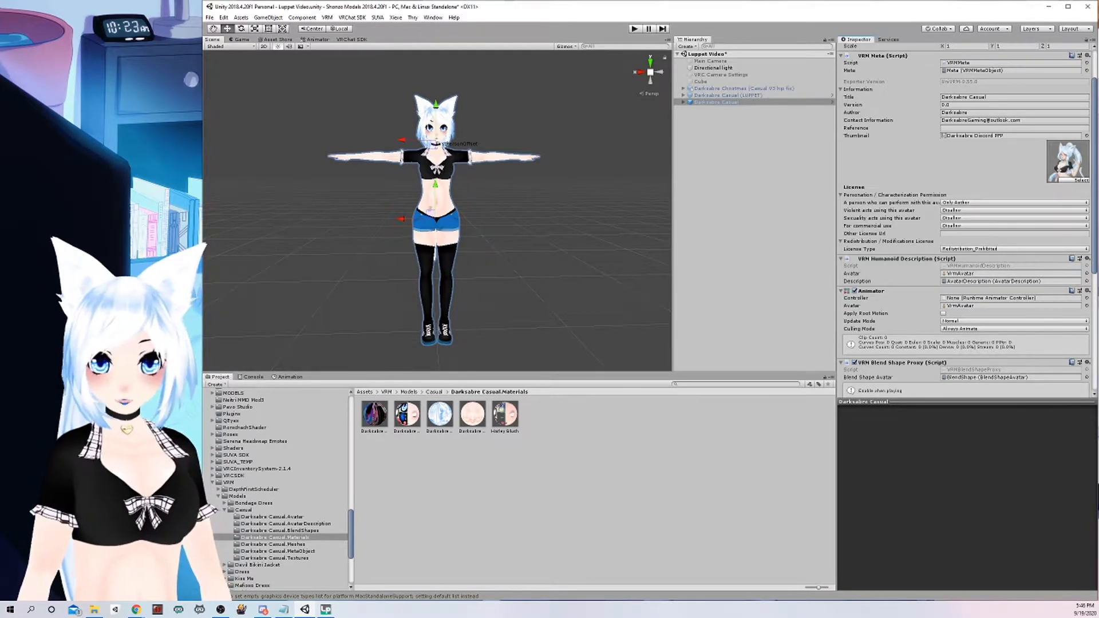
left_click(1087, 136)
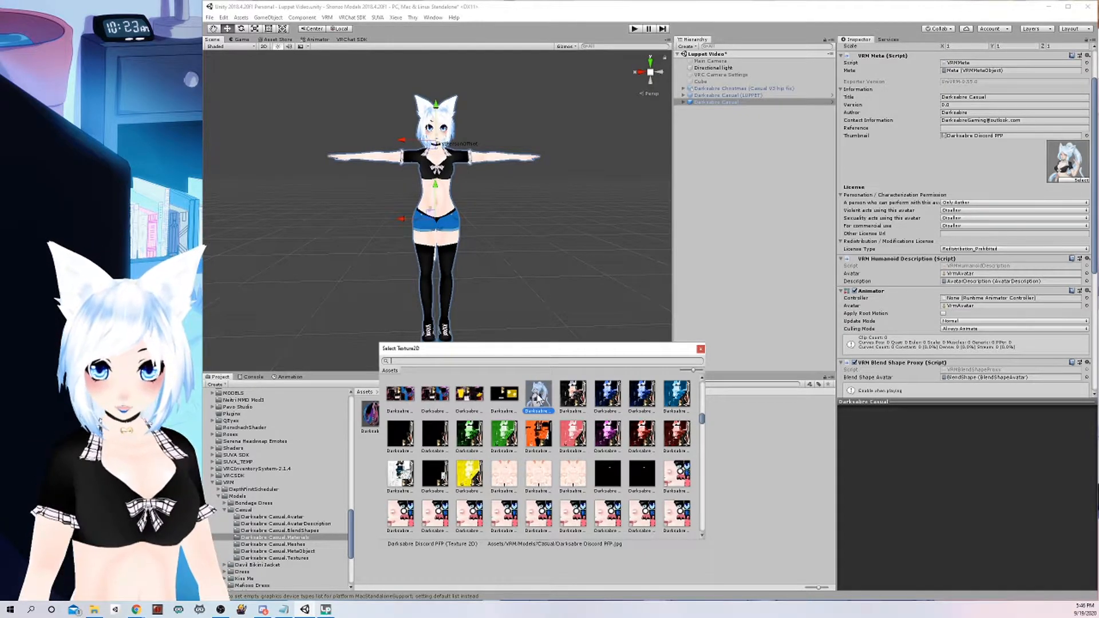
left_click(701, 349)
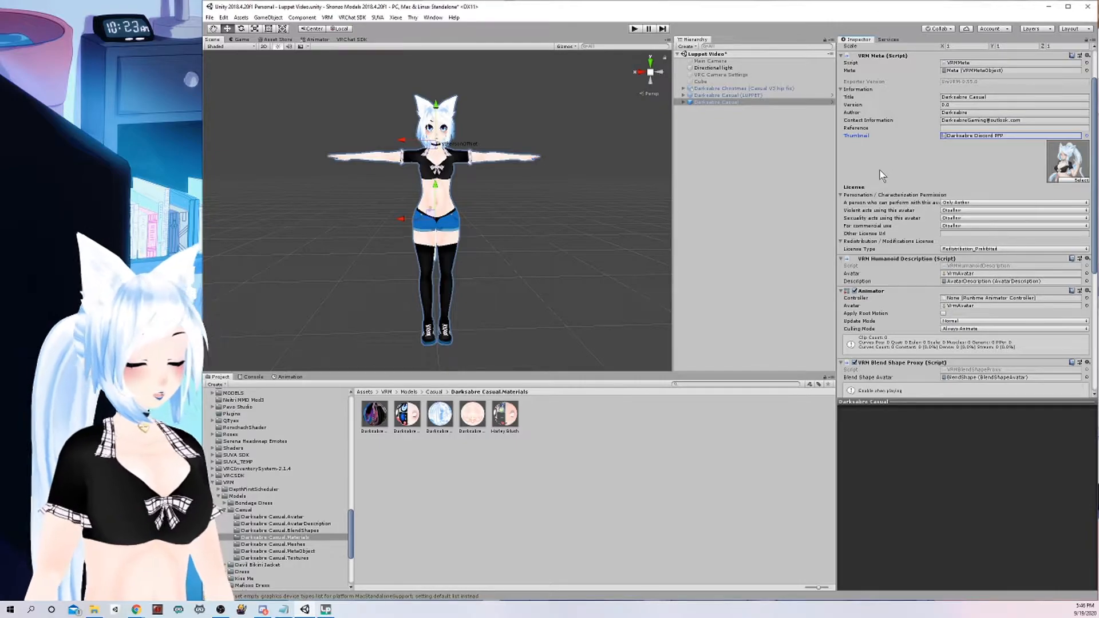
Open the avatar's BlendShape asset from its VRM Blend Shape Proxy and examine the Body blend shape values of the A clip.
scroll(881, 174, "down", 5)
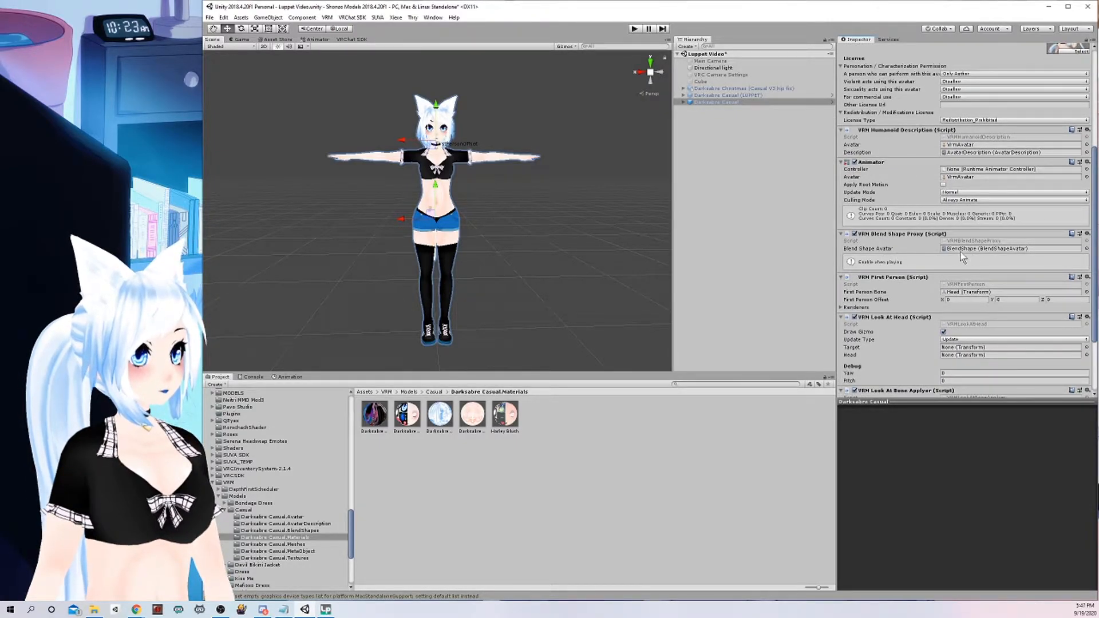
double_click(964, 254)
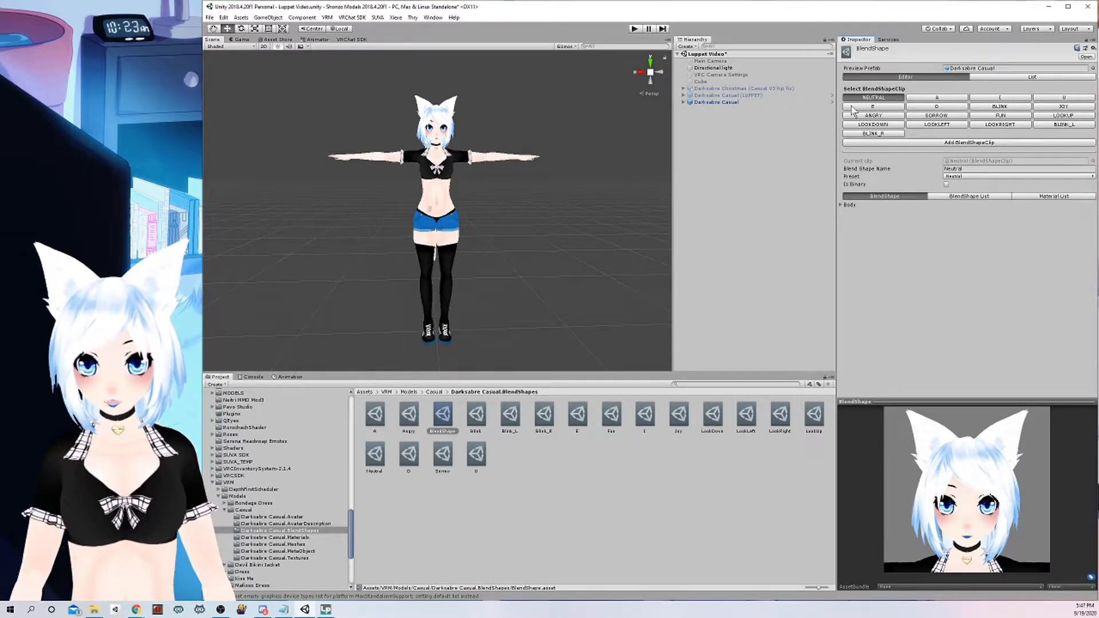
left_click(945, 98)
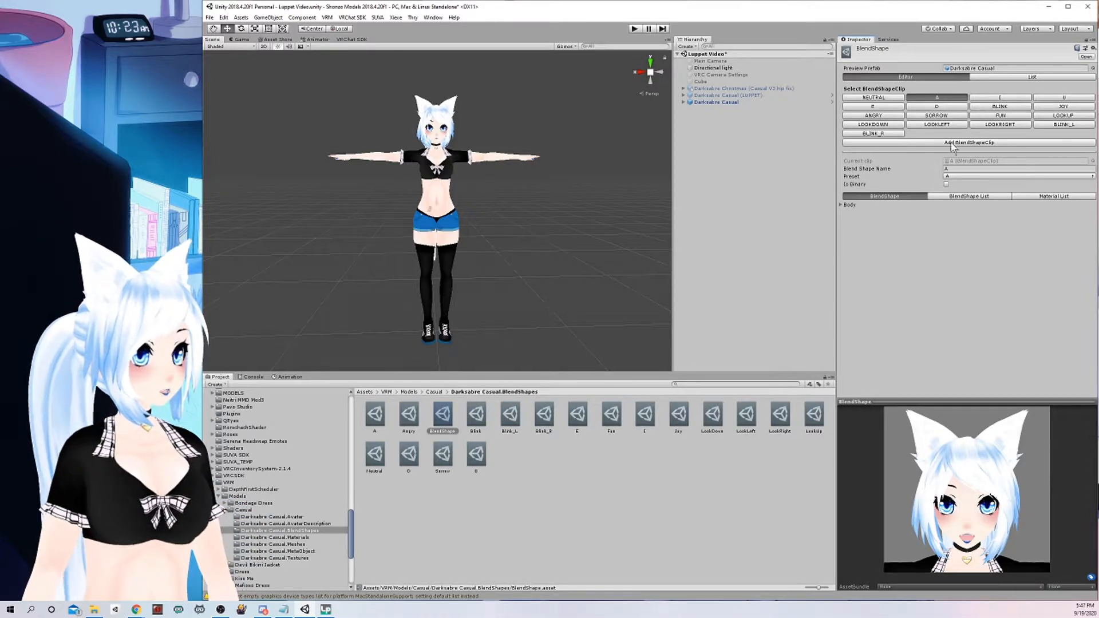
left_click(841, 205)
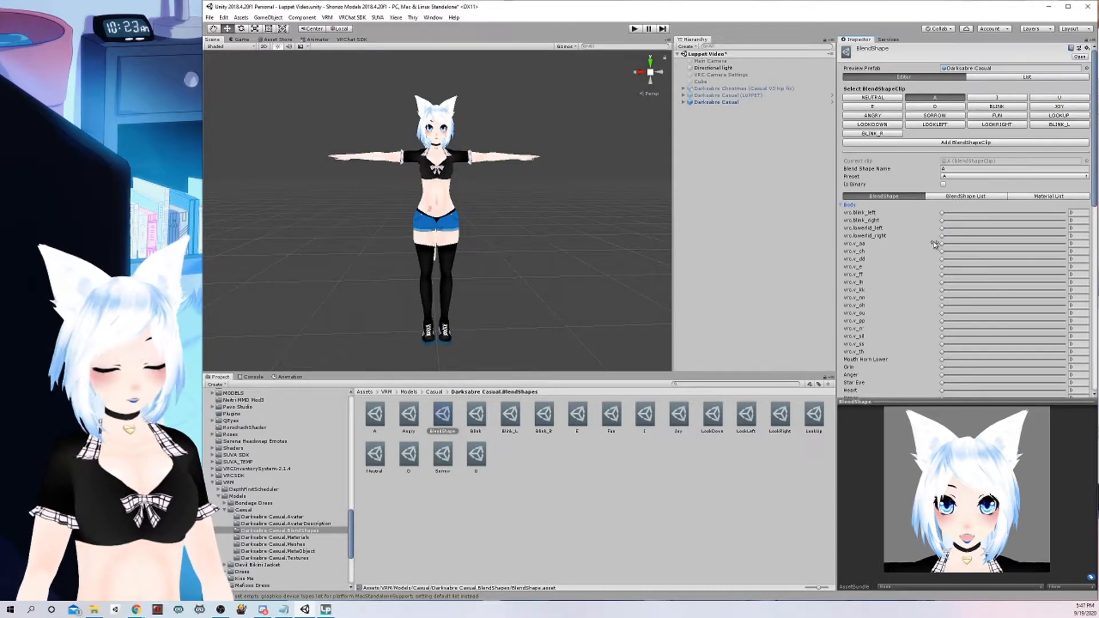
scroll(882, 236, "down", 3)
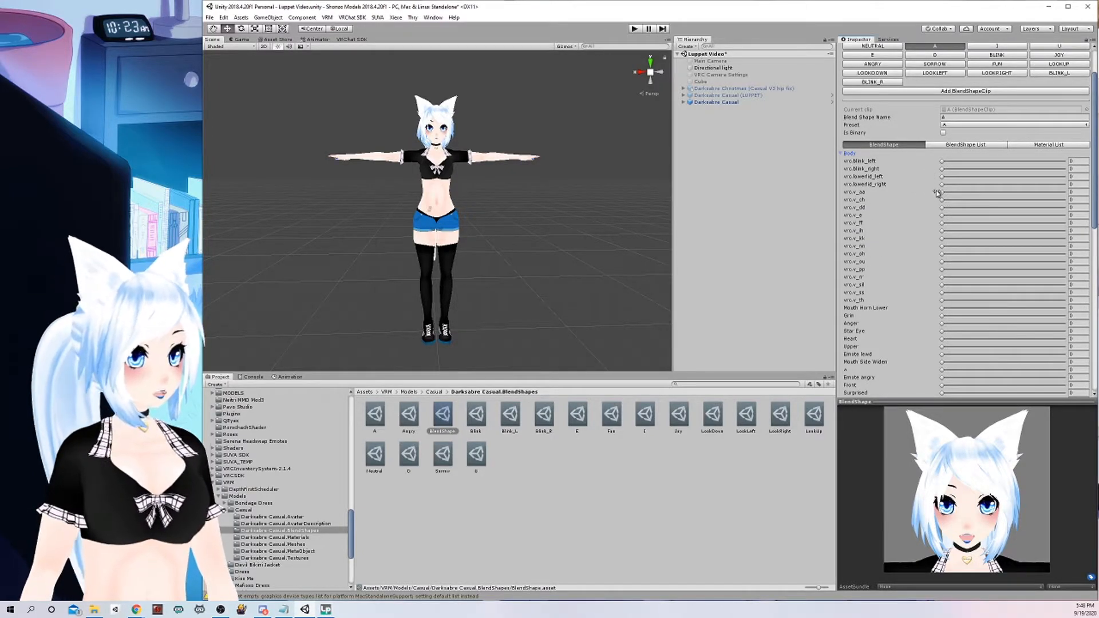
left_click_drag(944, 195, 903, 188)
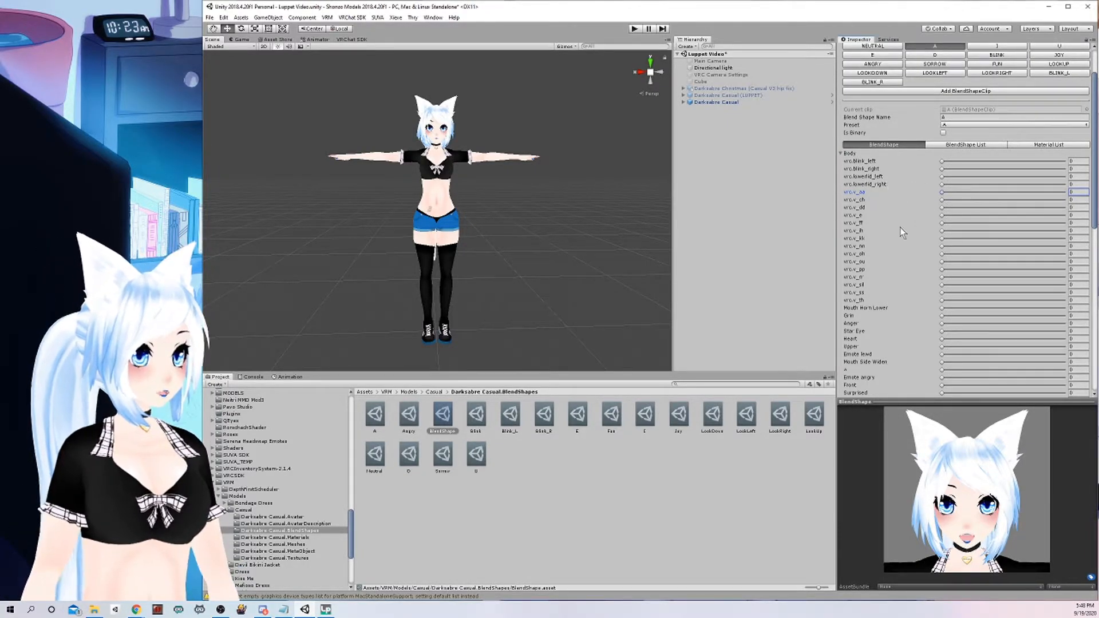
scroll(903, 253, "down", 10)
scroll(881, 269, "down", 1)
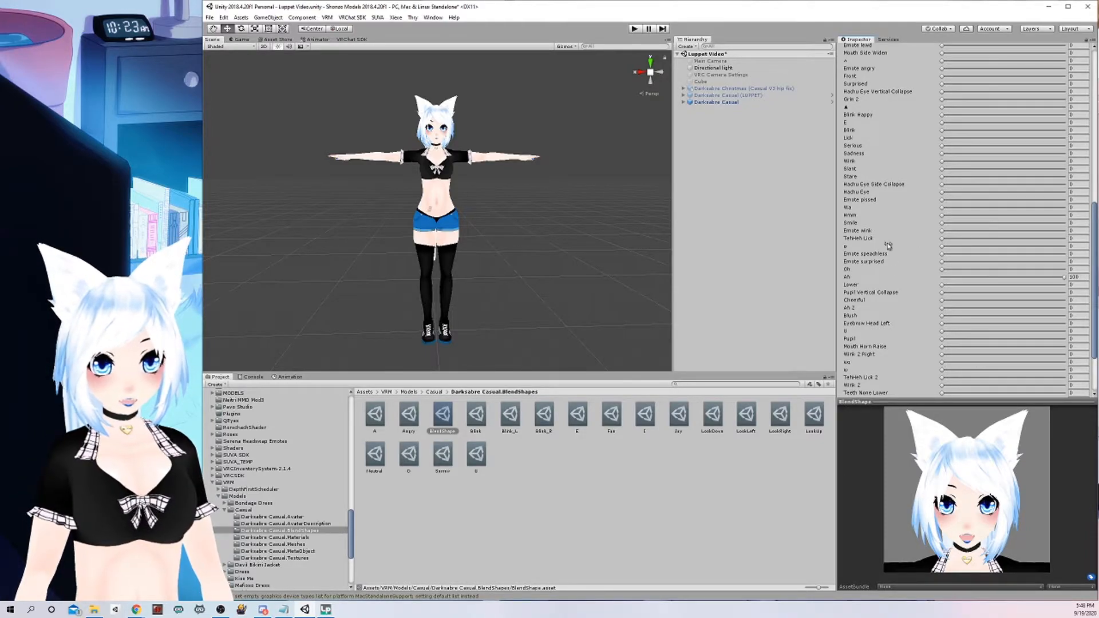
scroll(887, 242, "up", 15)
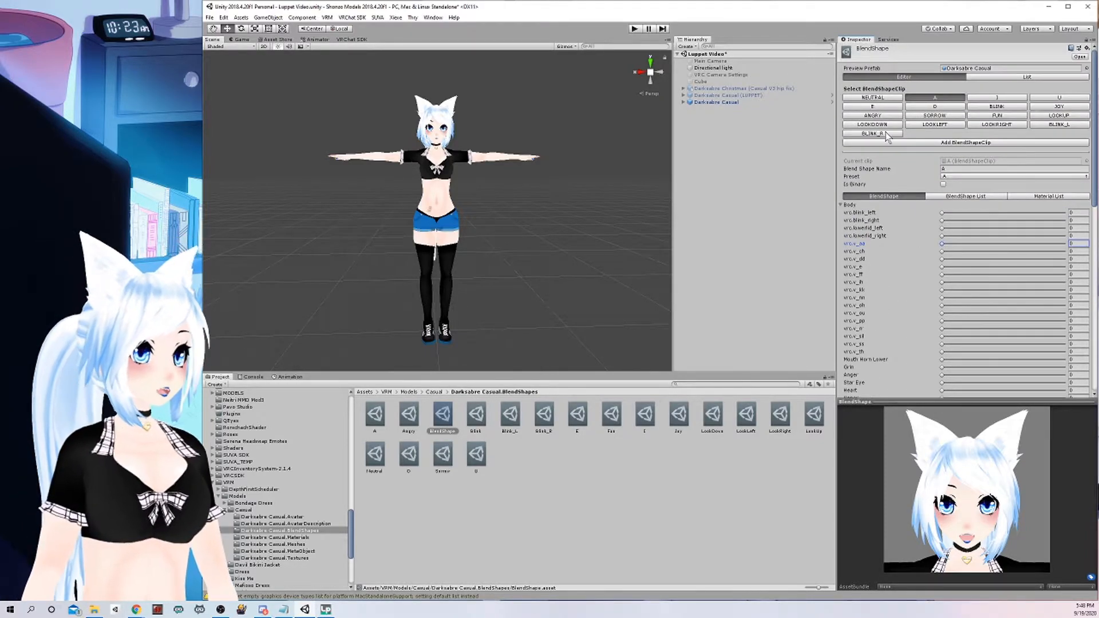
Examine the Body blend shape values assigned to the I clip.
left_click(1001, 98)
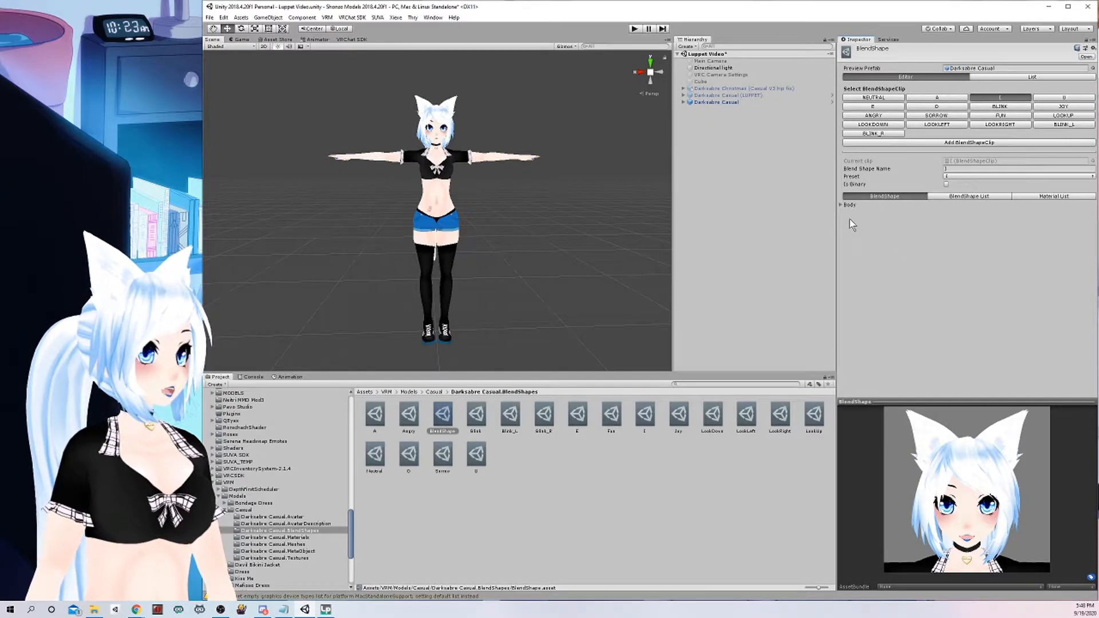
left_click(841, 205)
scroll(854, 250, "down", 3)
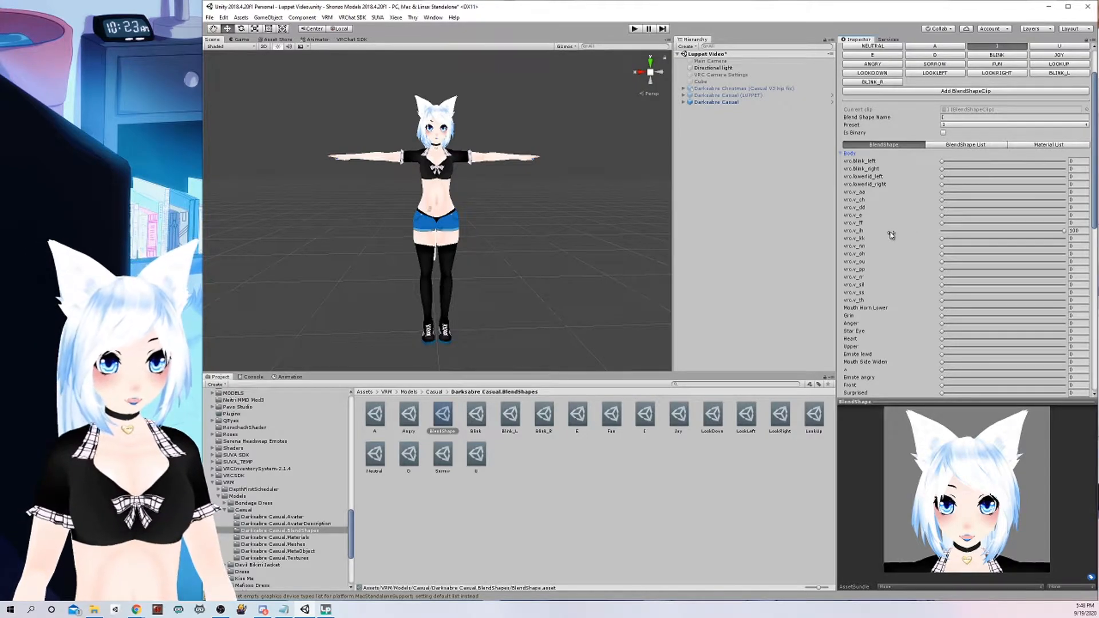
scroll(899, 265, "up", 3)
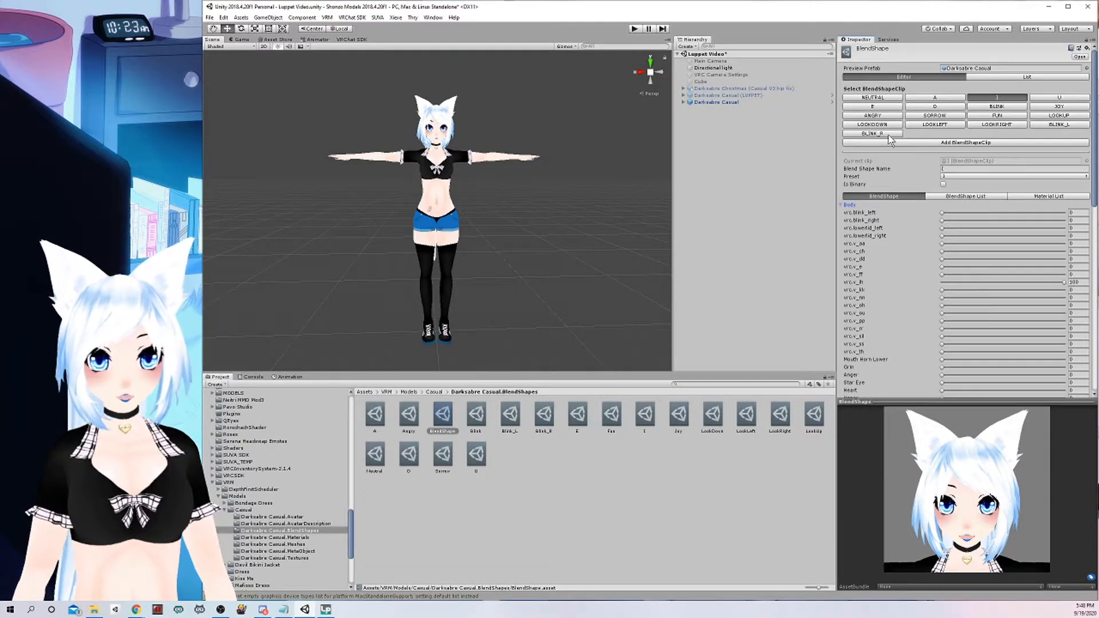
Preview the Blink clip and examine which Body blend shape drives it.
left_click(997, 107)
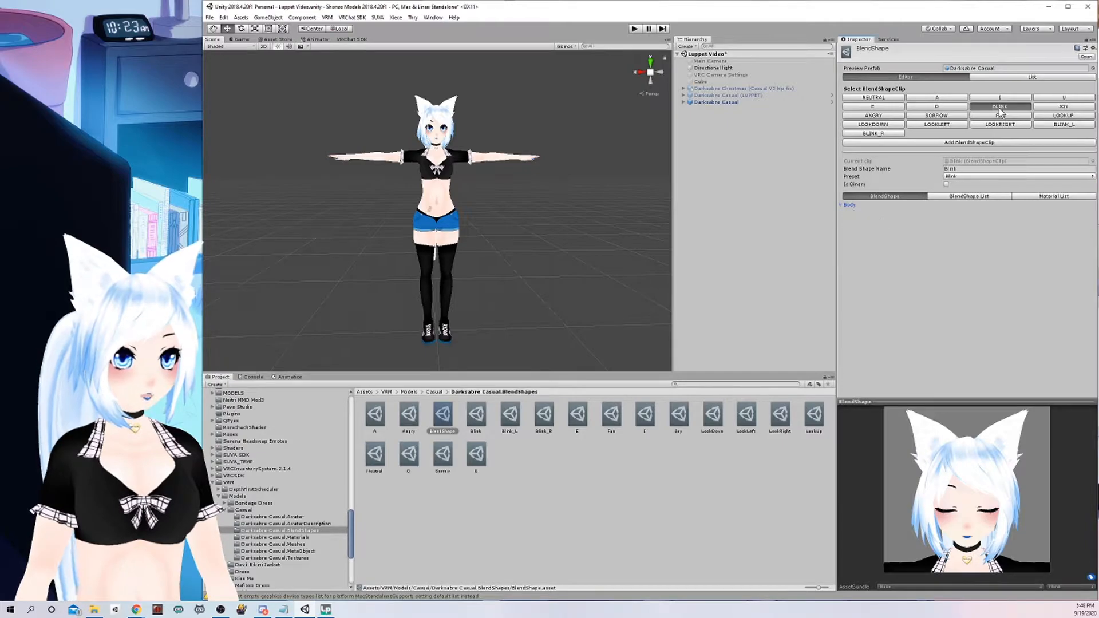
left_click(840, 205)
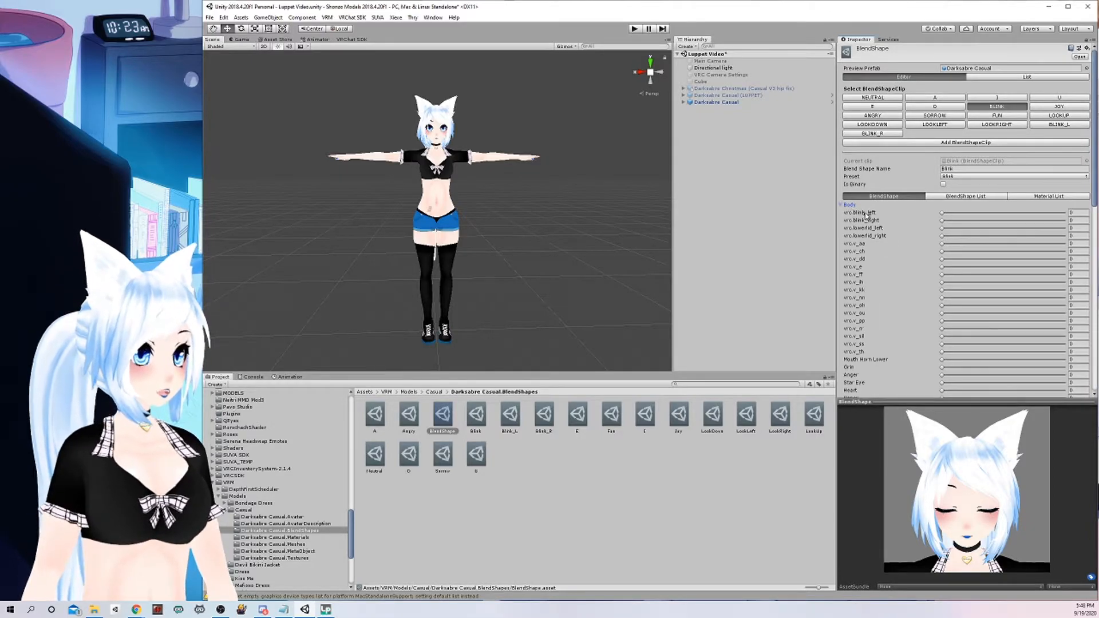
scroll(884, 228, "down", 3)
scroll(884, 228, "down", 6)
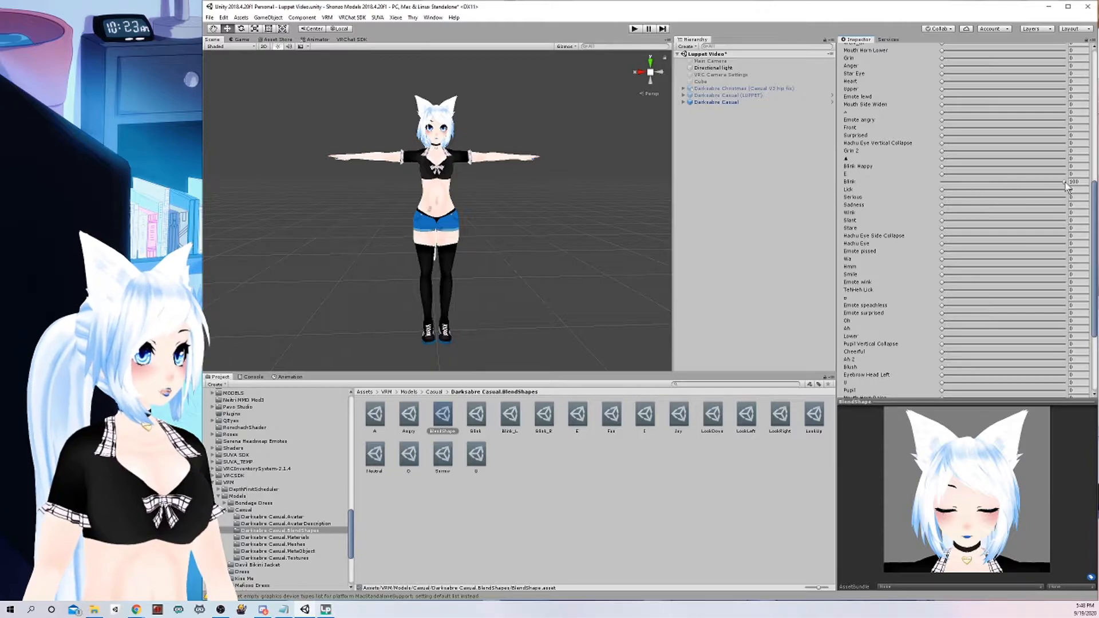
scroll(976, 184, "up", 9)
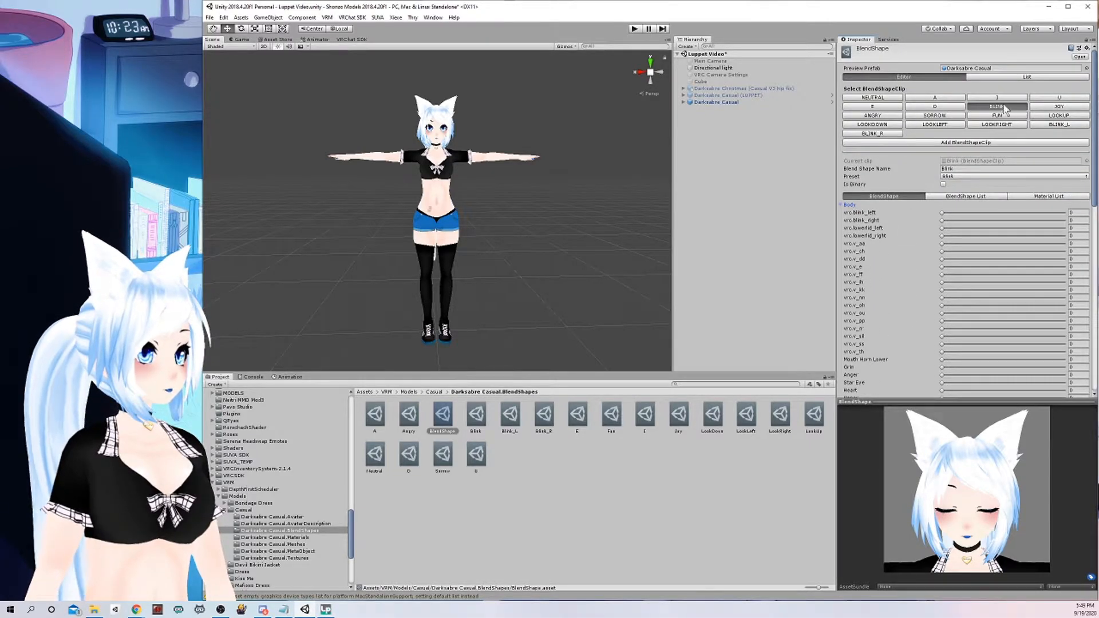
Preview the Blink_L and Blink_R clips and examine the Body blend shape values of Blink_R.
left_click(1047, 125)
left_click(896, 136)
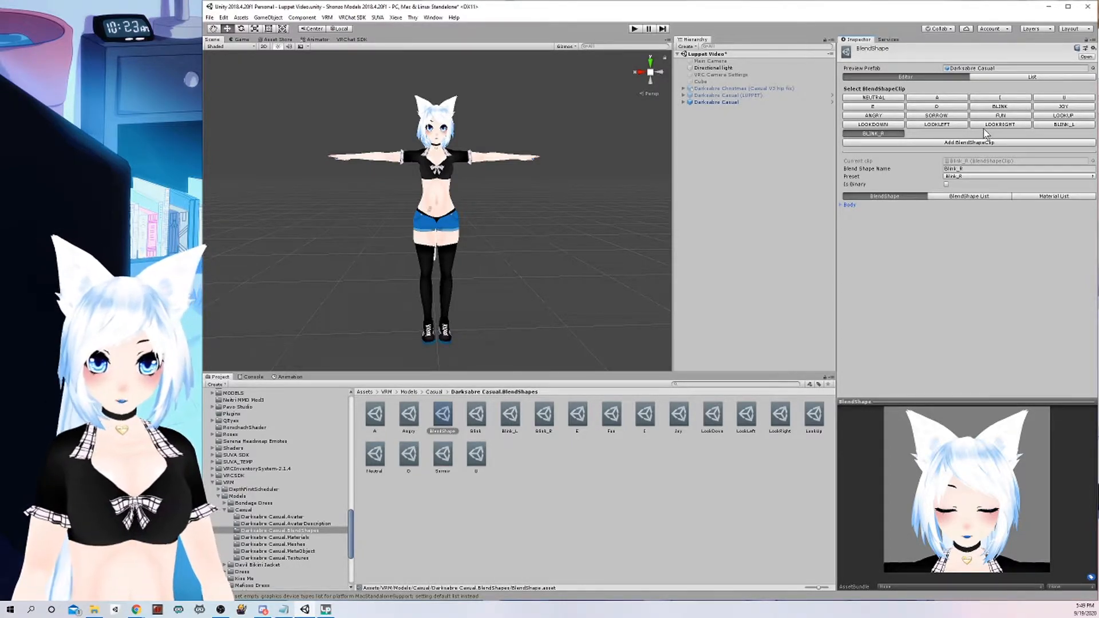
left_click(844, 205)
scroll(882, 247, "down", 10)
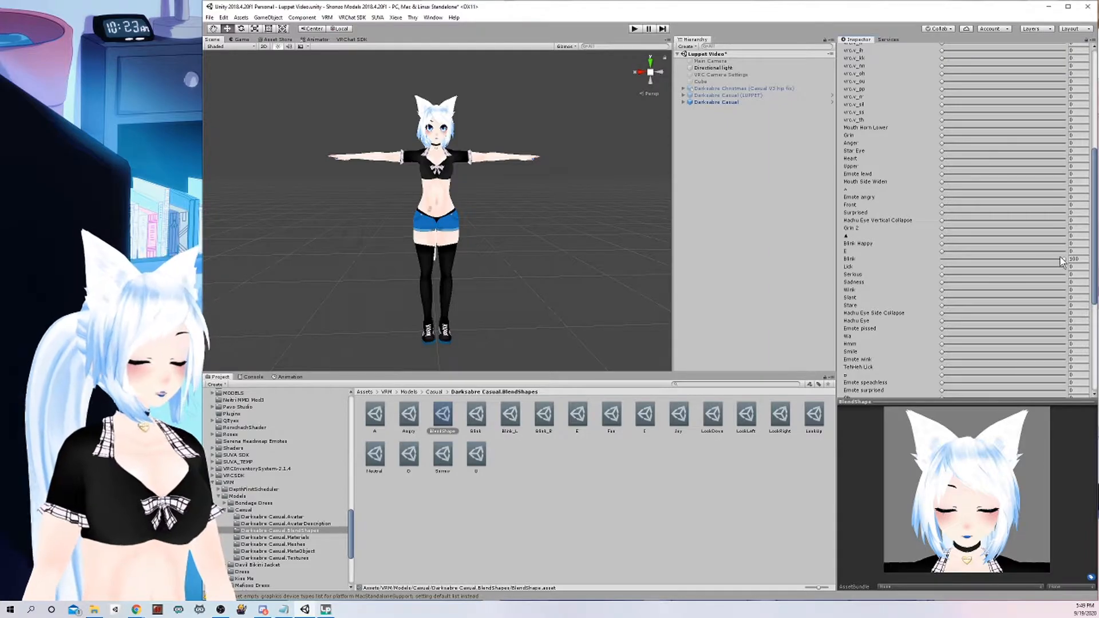
scroll(939, 201, "up", 4)
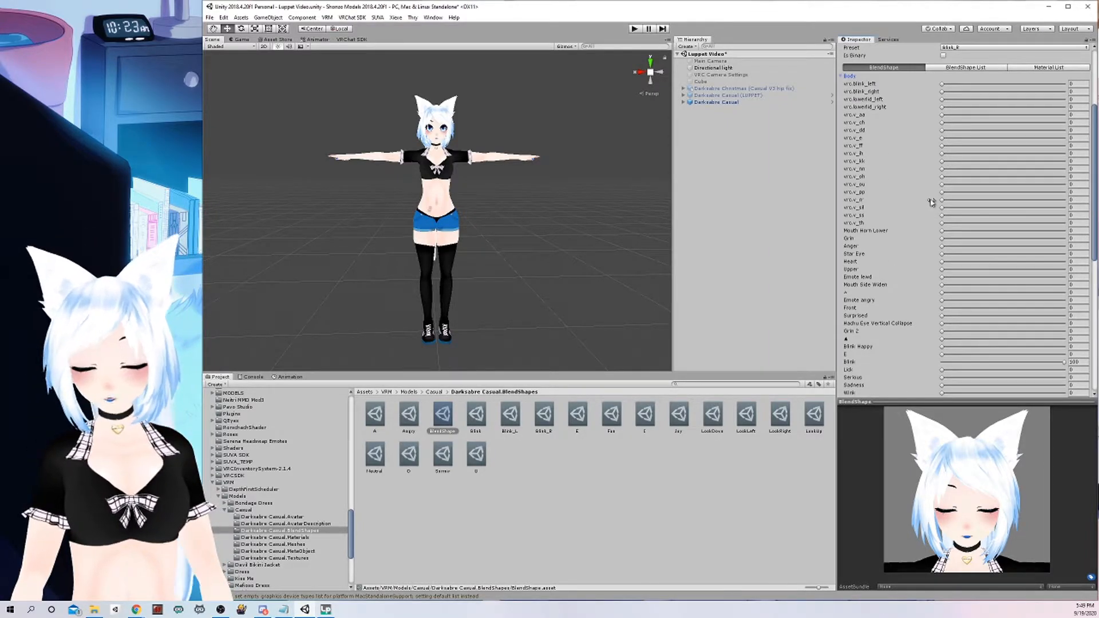
scroll(931, 201, "up", 5)
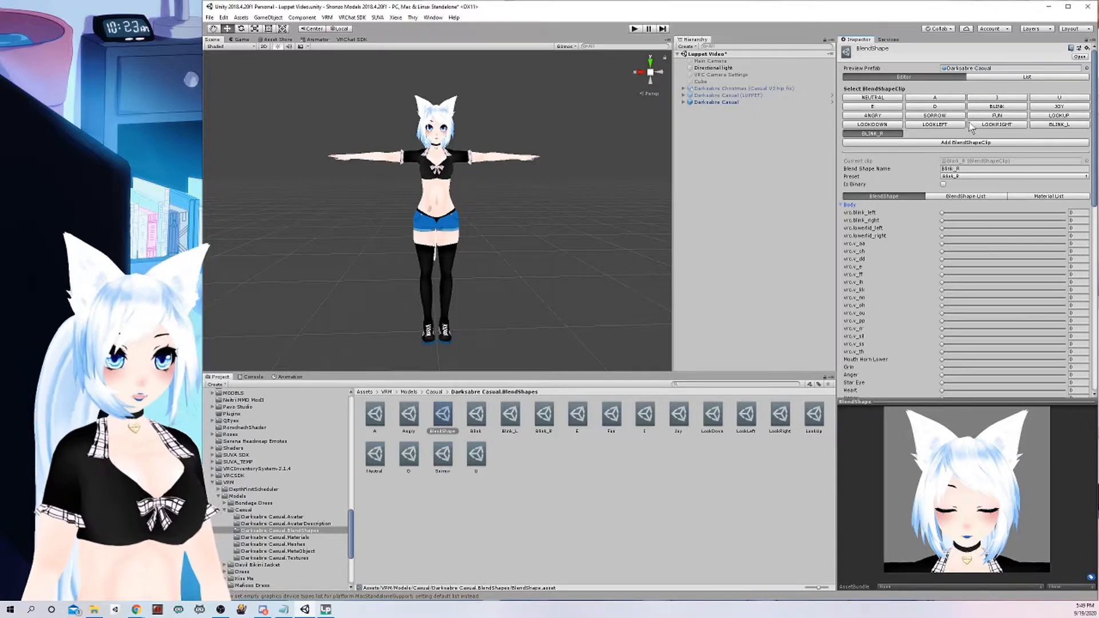
View the LookDown clip and expand its Body blend shapes, then collapse them again.
left_click(891, 124)
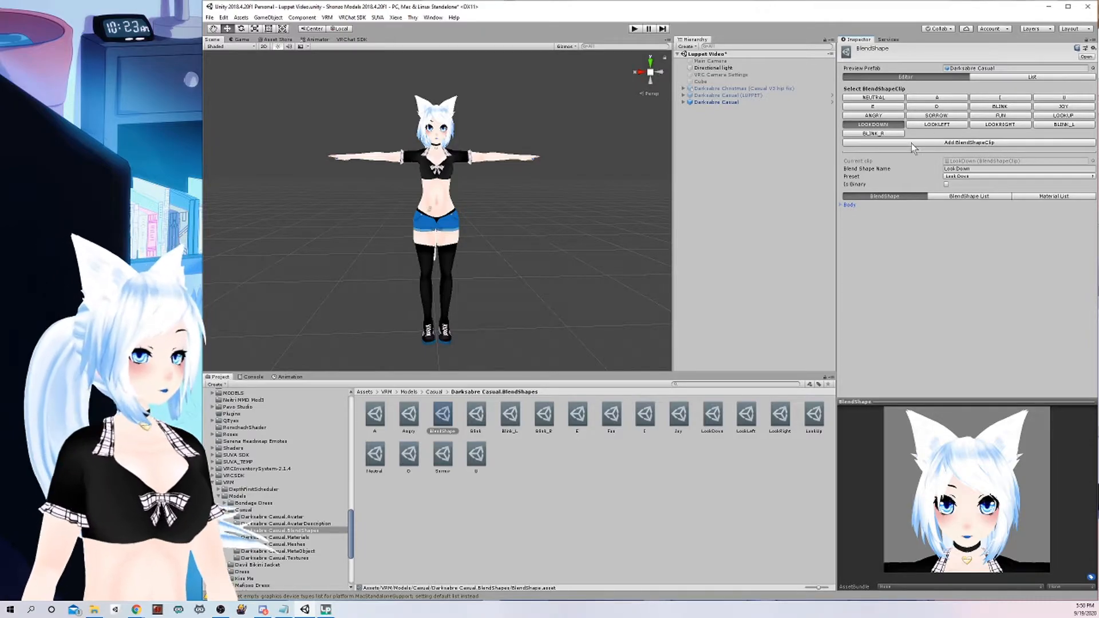
left_click(844, 205)
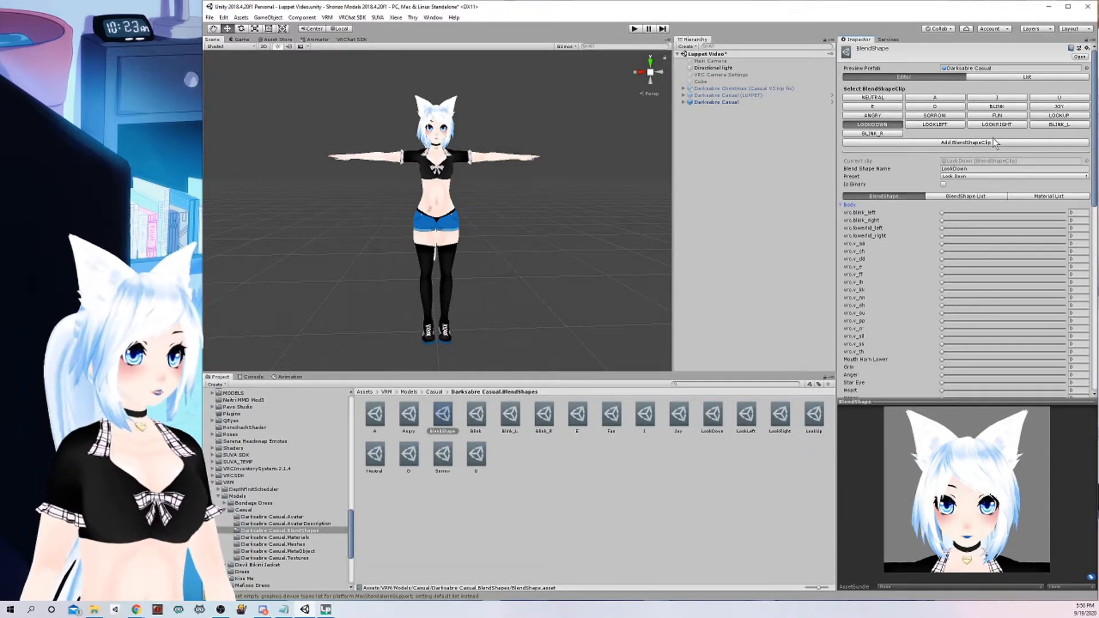
left_click(840, 205)
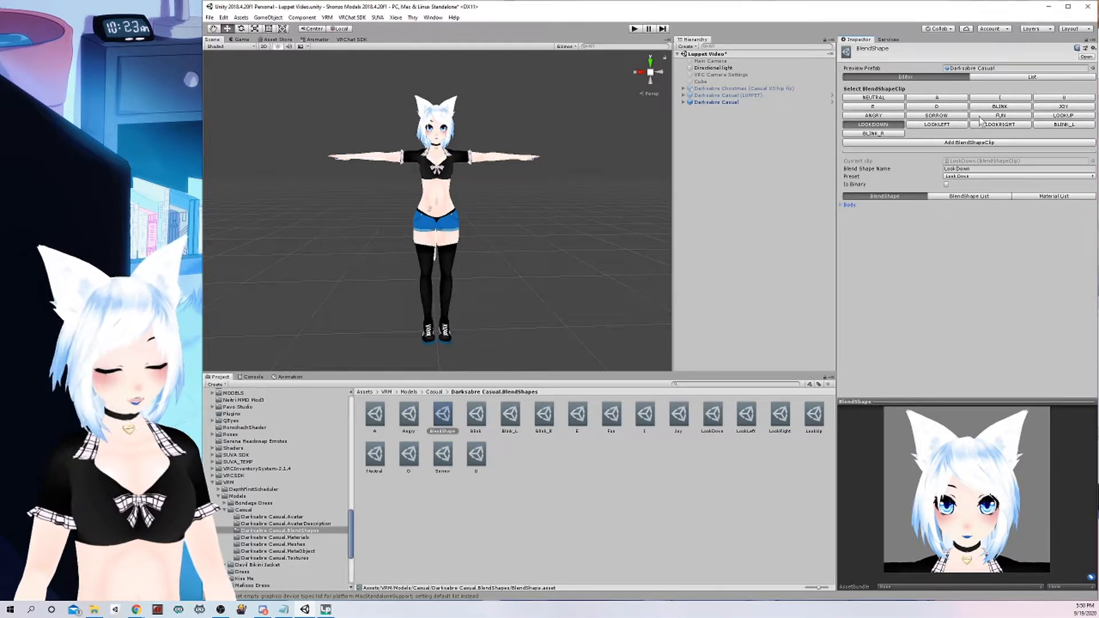
Preview the Joy, Angry and Sorrow expression clips on the avatar.
left_click(1053, 109)
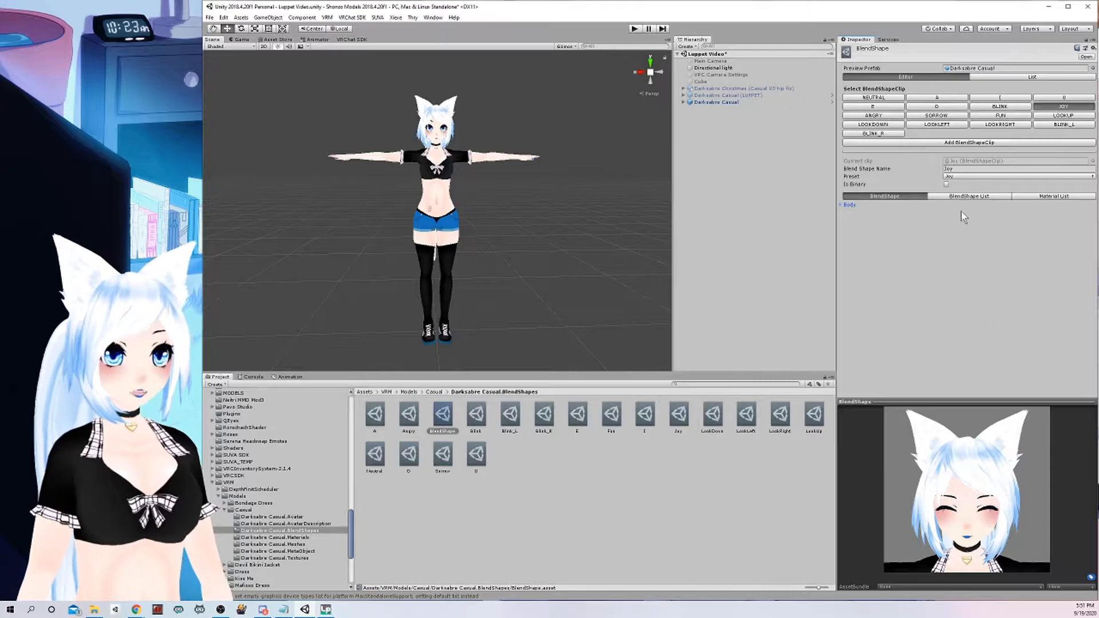
left_click(889, 116)
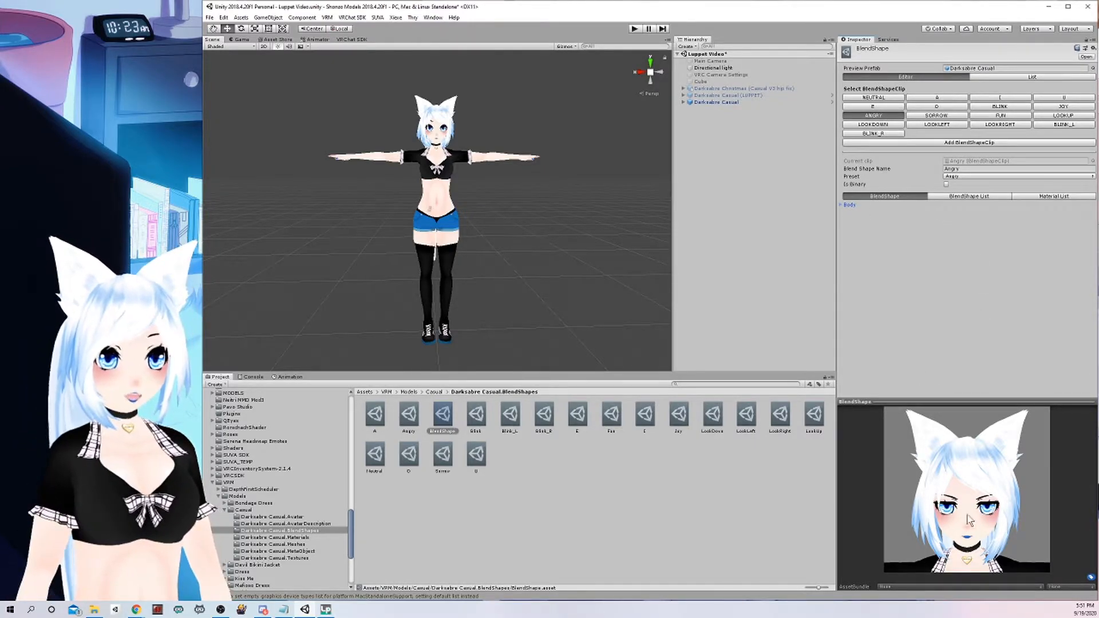
left_click(936, 116)
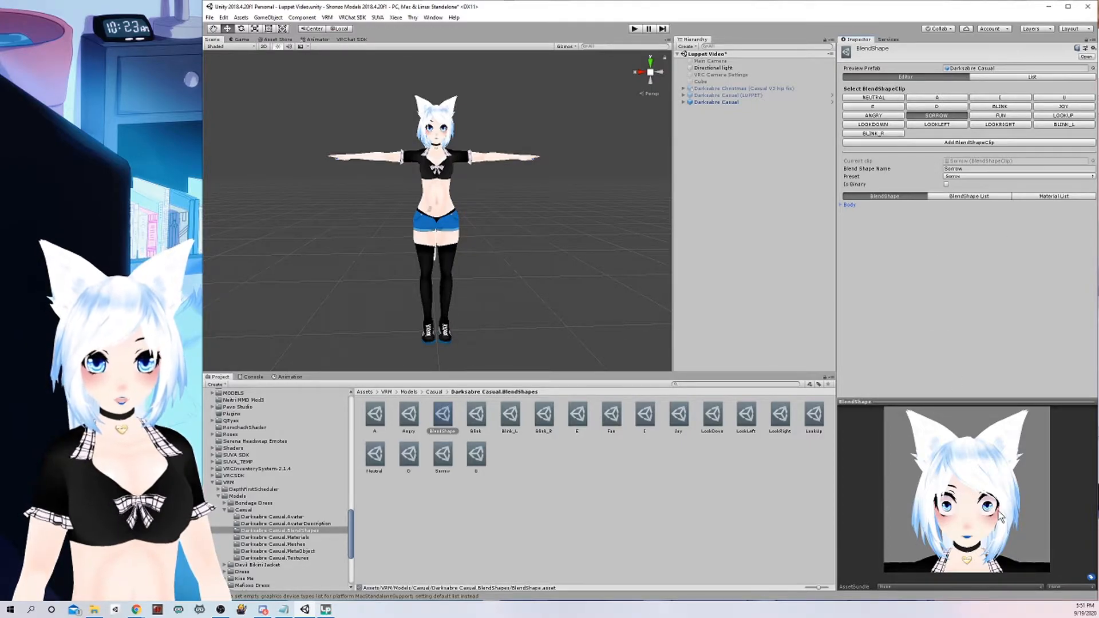
Preview the Fun and Joy clips and examine which Body blend shape drives Joy.
left_click(996, 116)
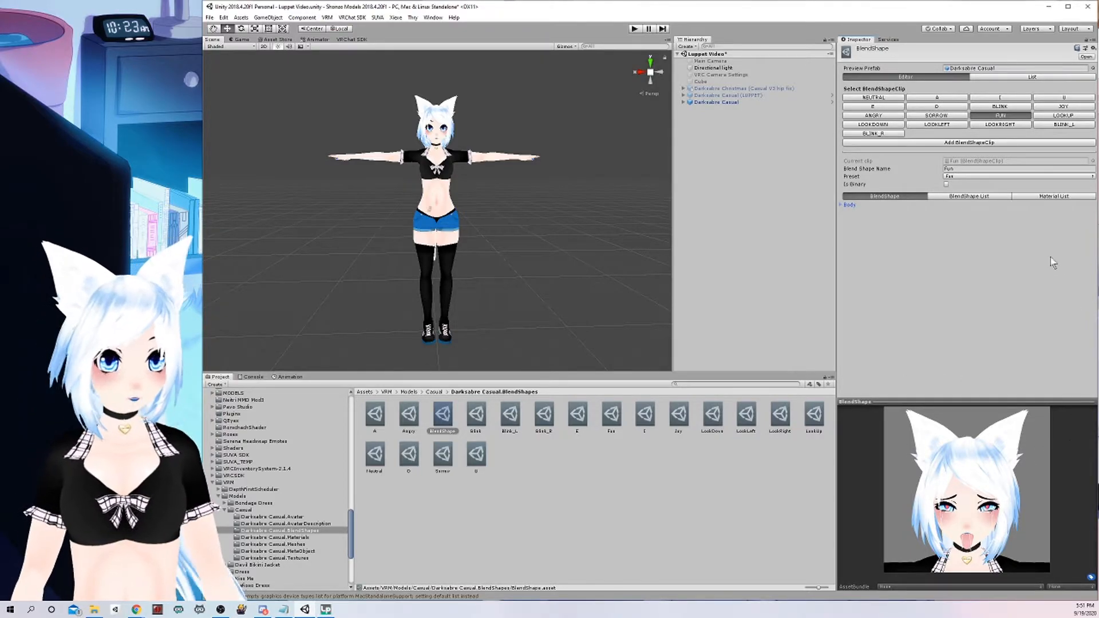
left_click(1050, 108)
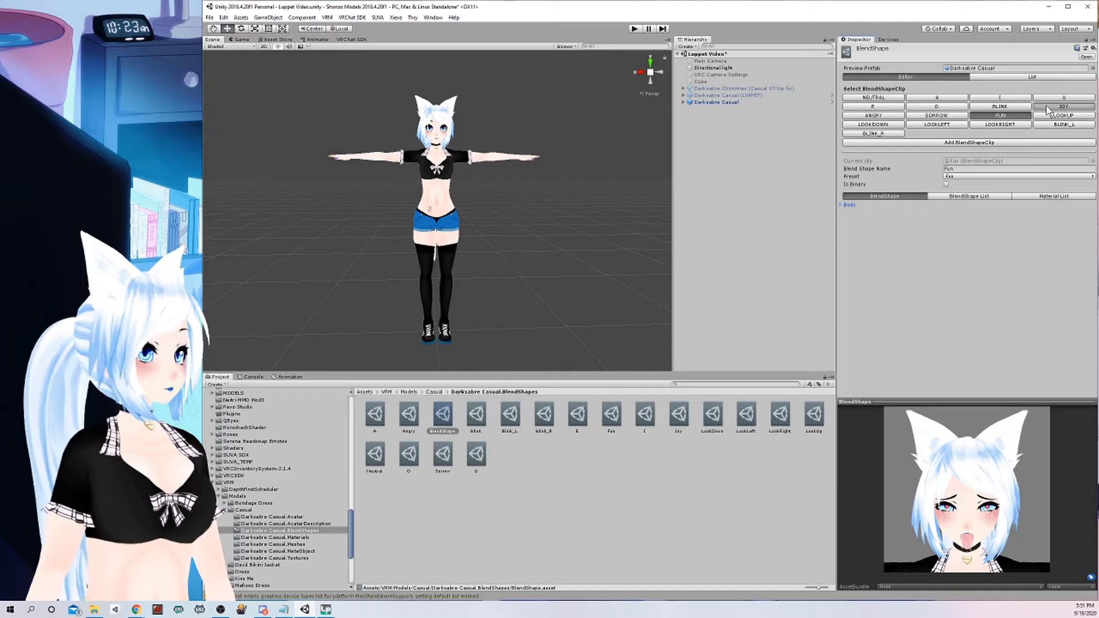
left_click(843, 205)
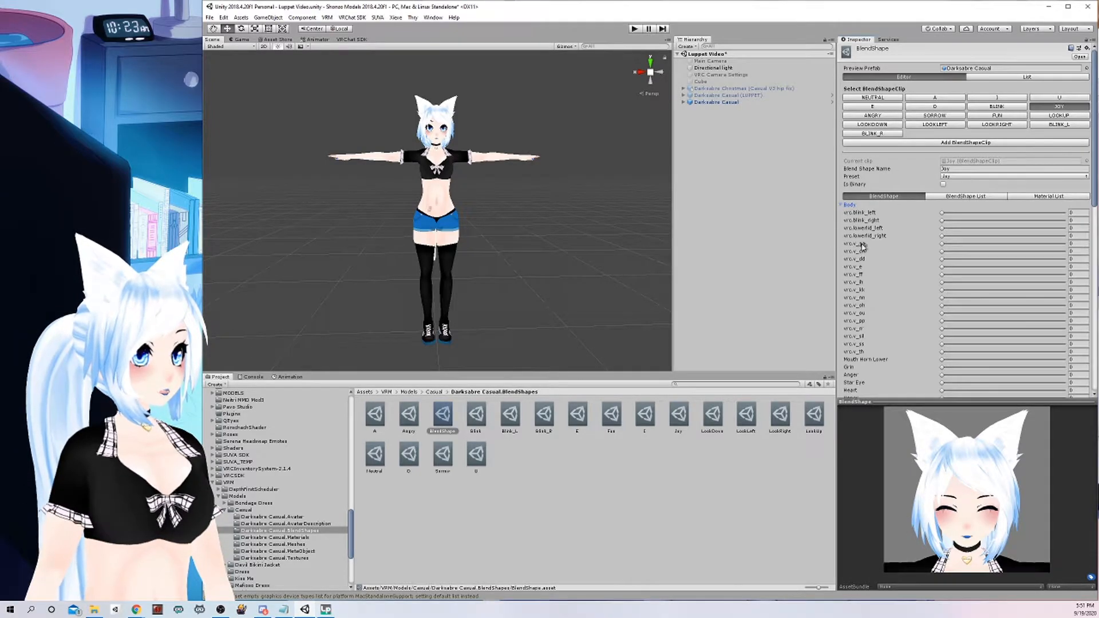
scroll(876, 235, "down", 3)
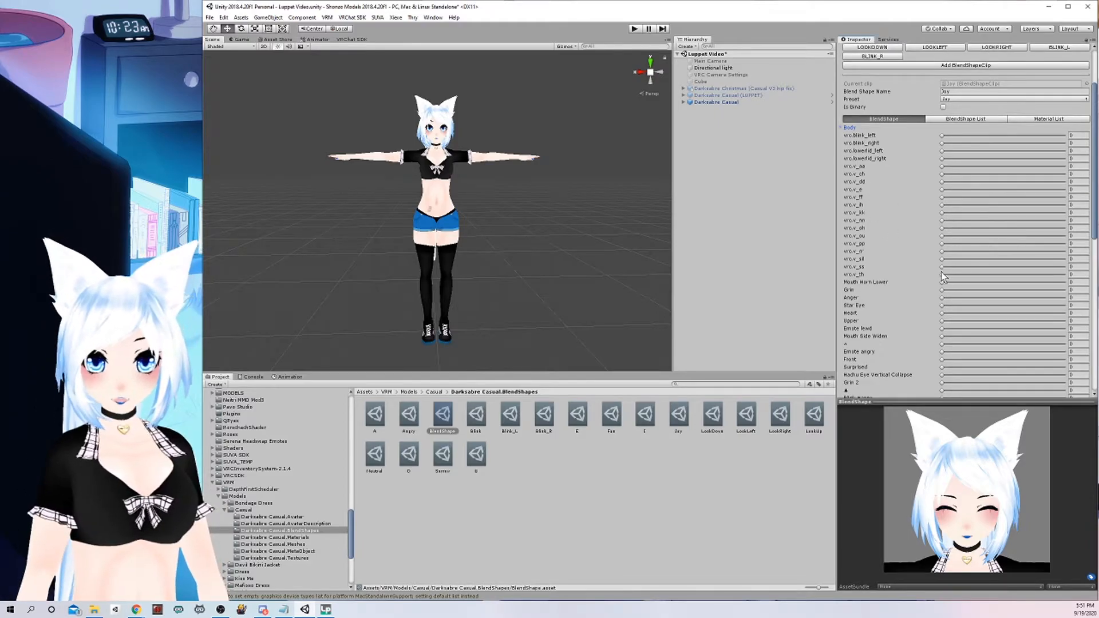
scroll(980, 292, "down", 11)
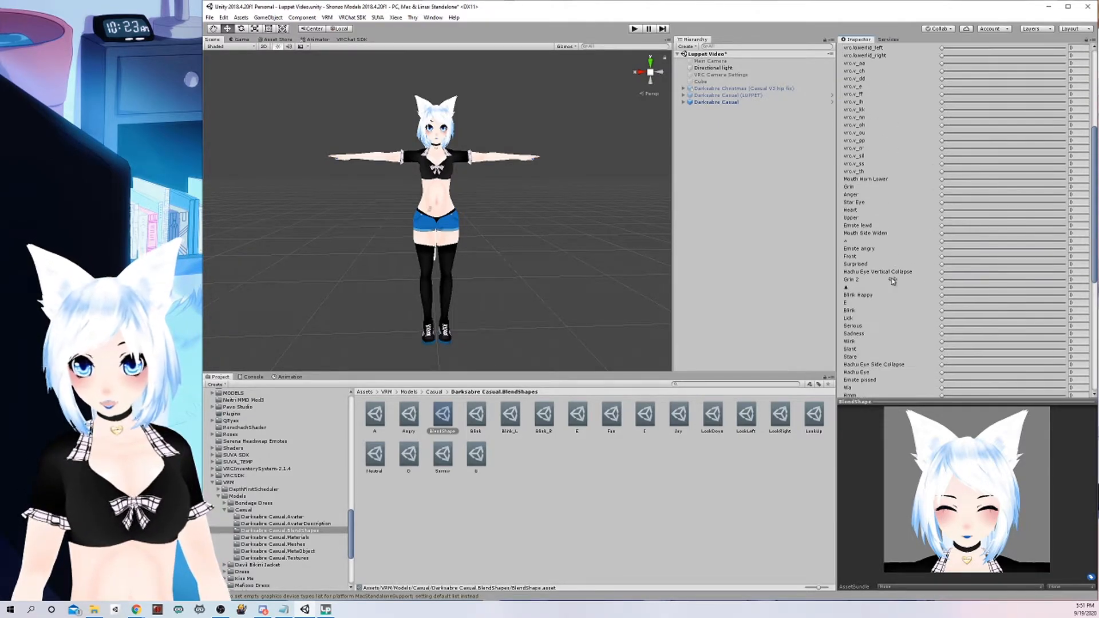
scroll(897, 282, "down", 3)
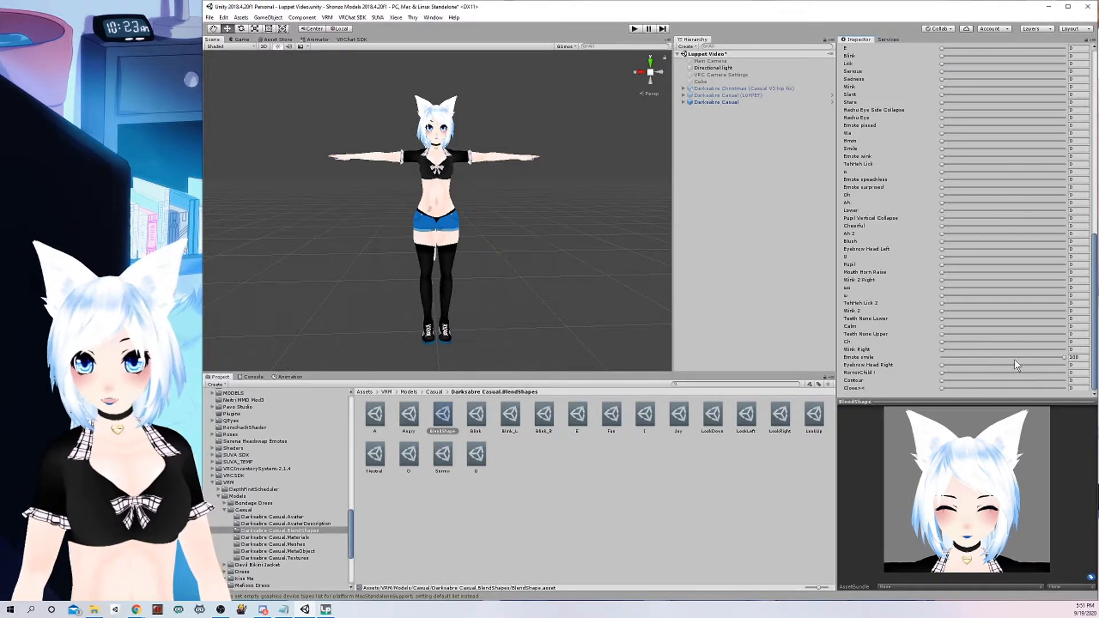
scroll(909, 265, "up", 6)
scroll(909, 265, "up", 10)
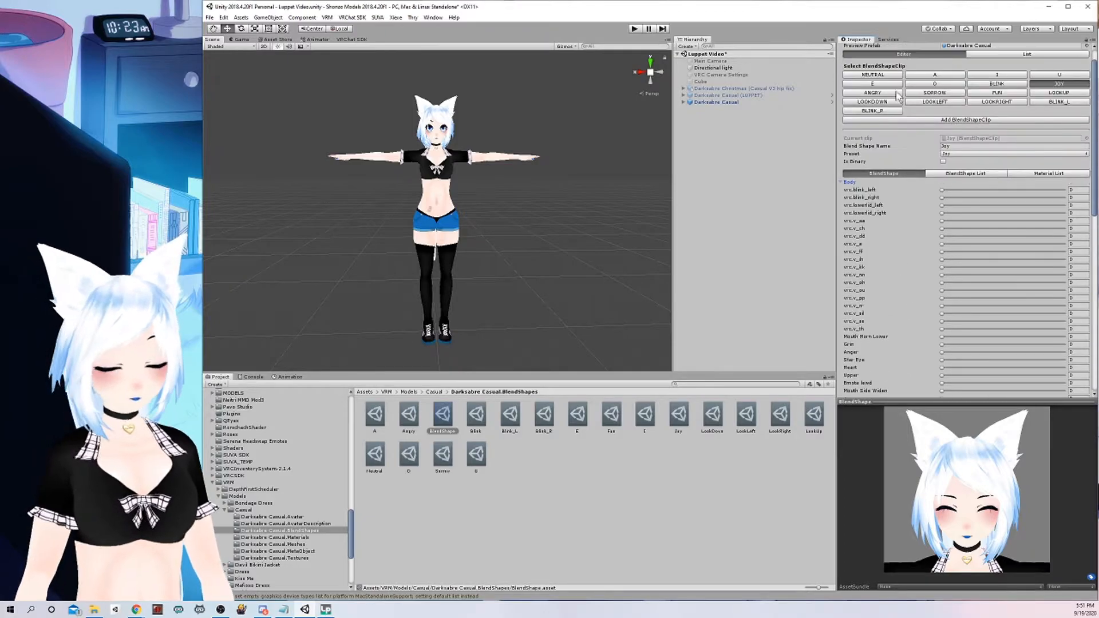
left_click(841, 182)
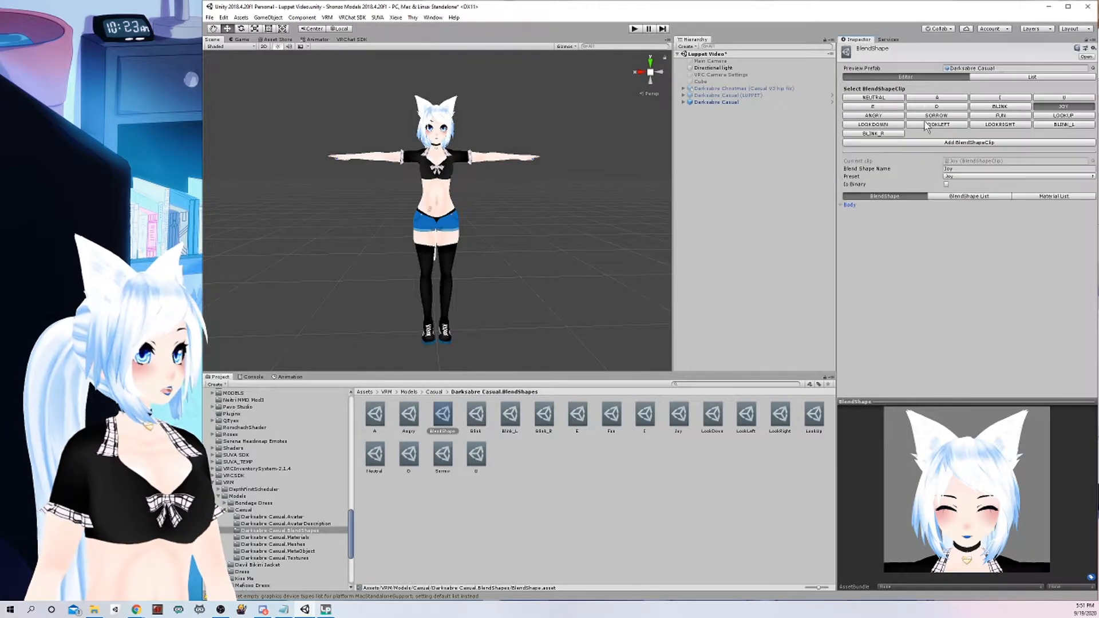
View the Sorrow clip and examine the values of its Body blend shapes.
left_click(847, 205)
scroll(911, 242, "down", 10)
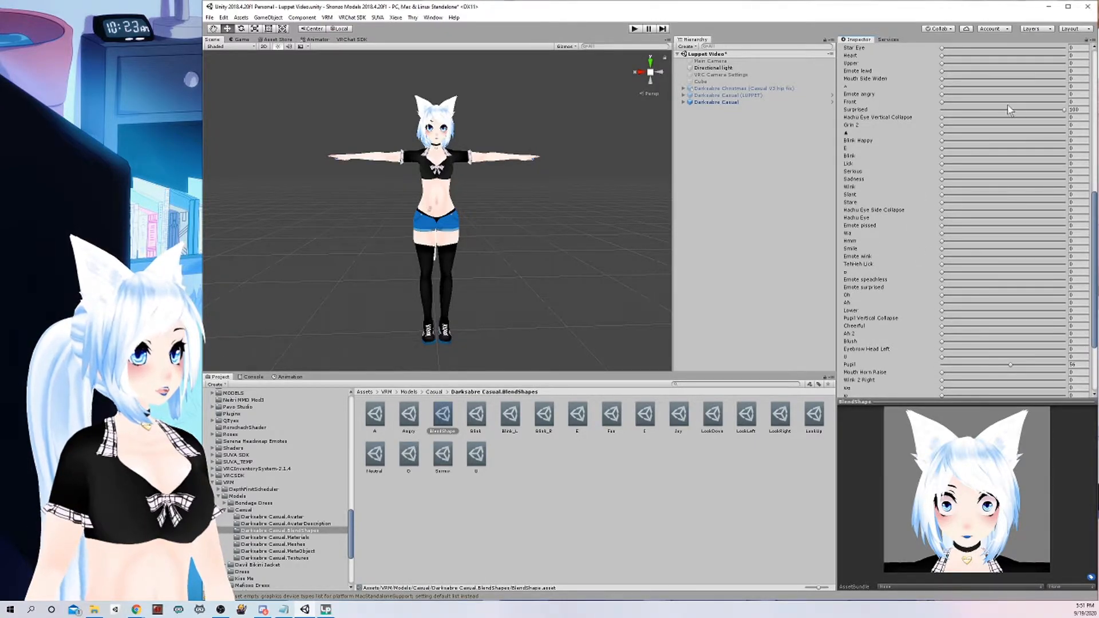
scroll(961, 246, "down", 3)
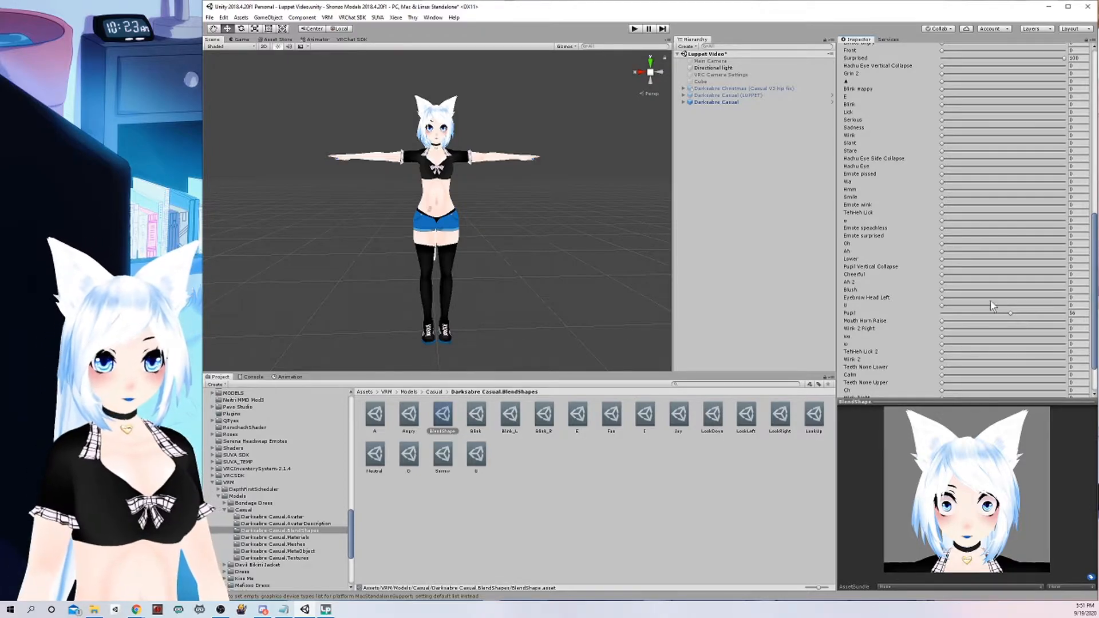
scroll(903, 290, "down", 3)
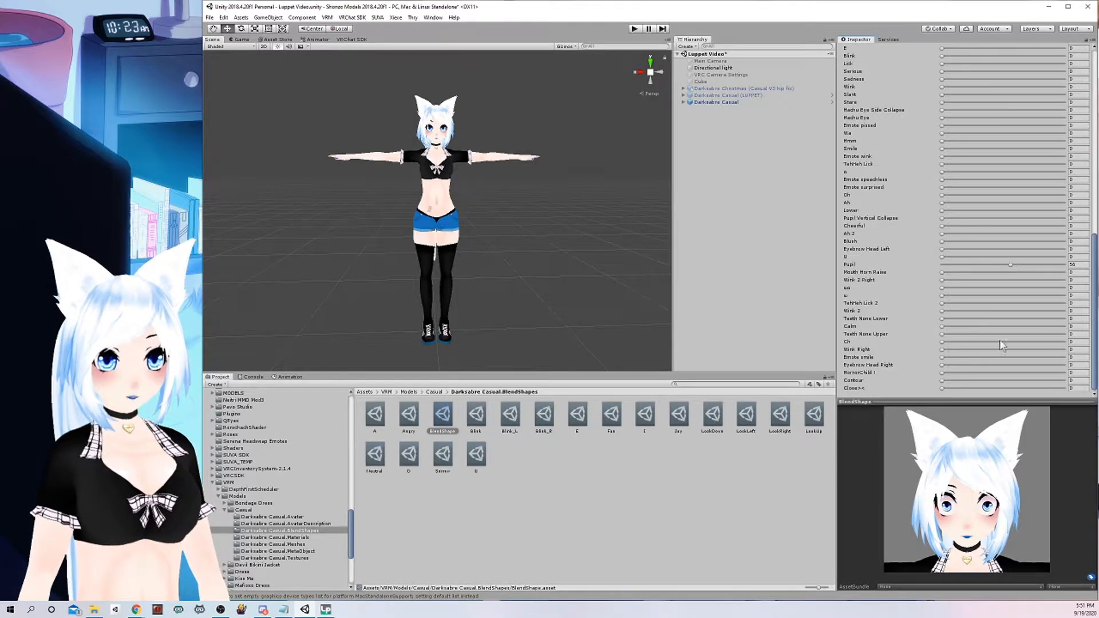
scroll(851, 285, "up", 15)
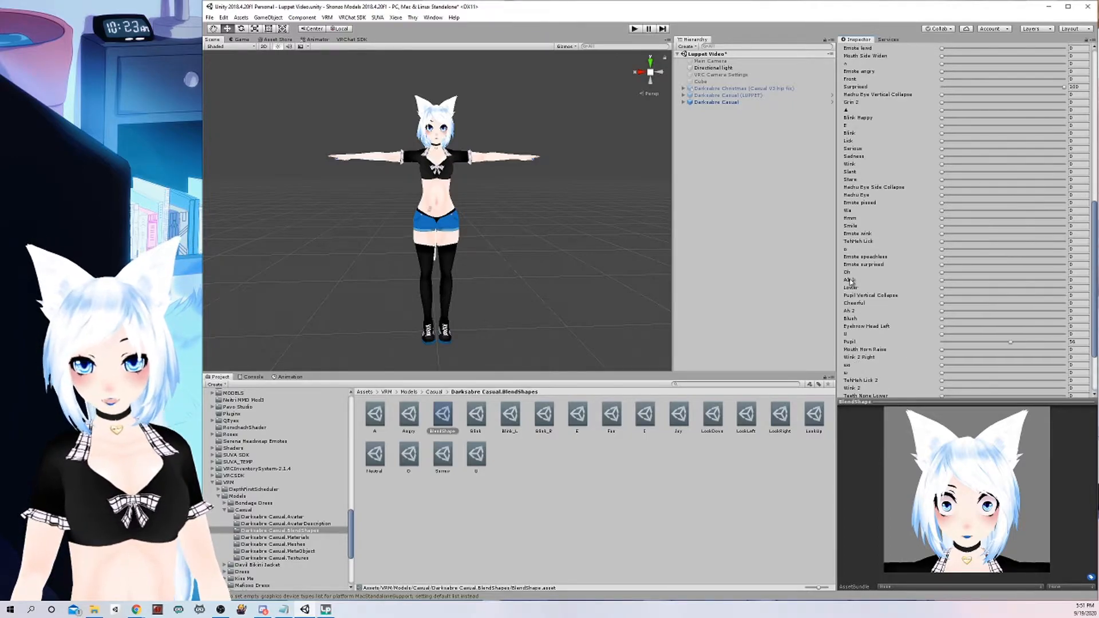
scroll(852, 285, "up", 10)
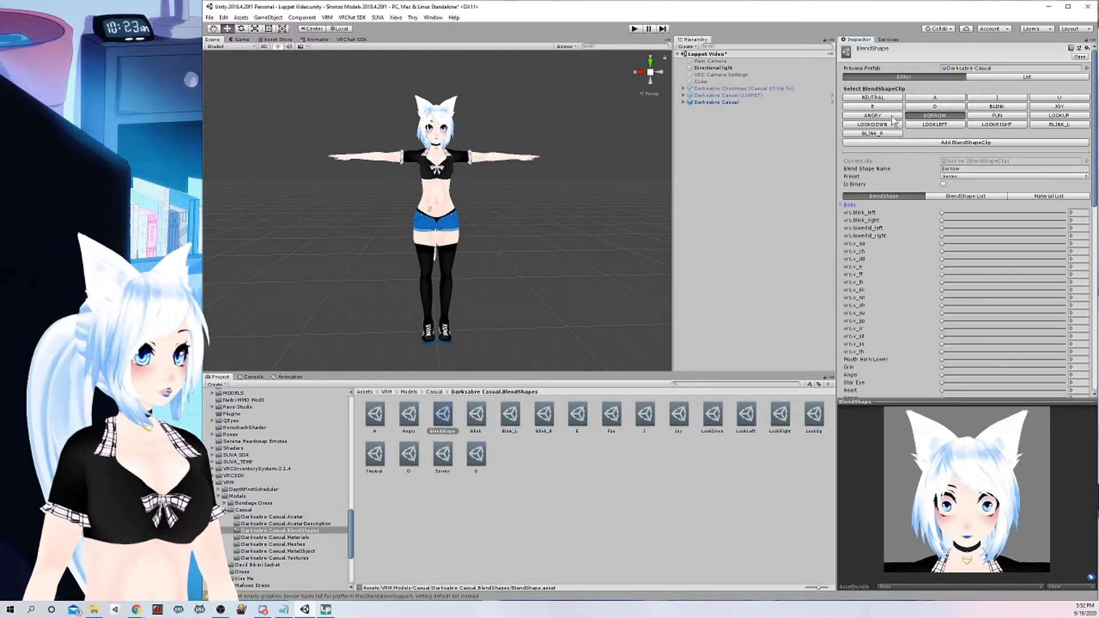
Expand the Darksabre Casual avatar and view the VRM Spring Bone settings on its secondary object.
left_click(768, 156)
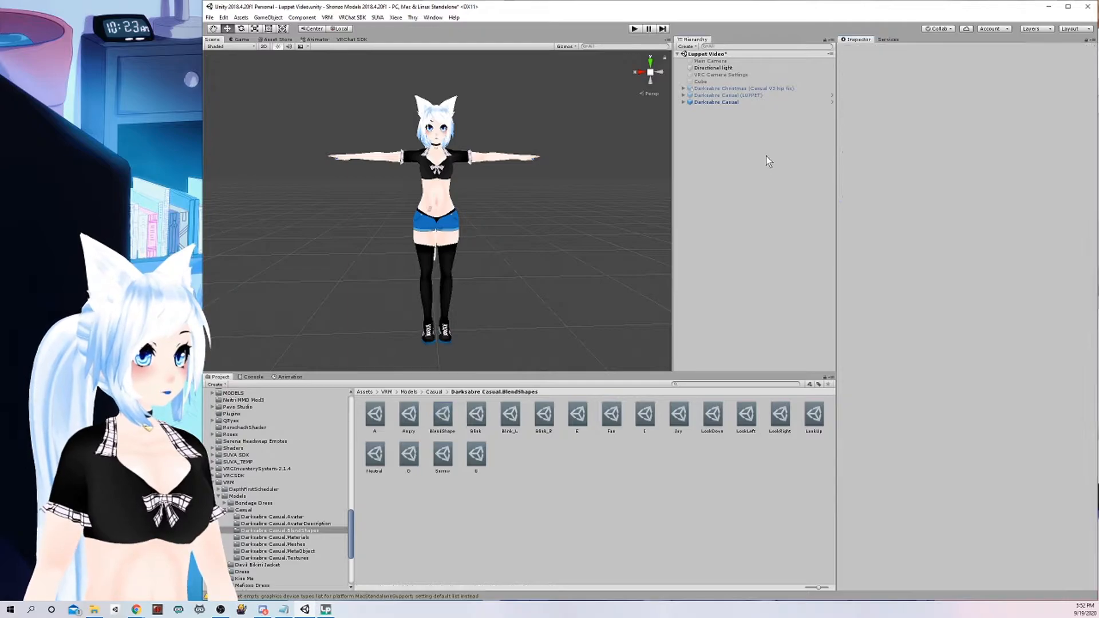
left_click(682, 103)
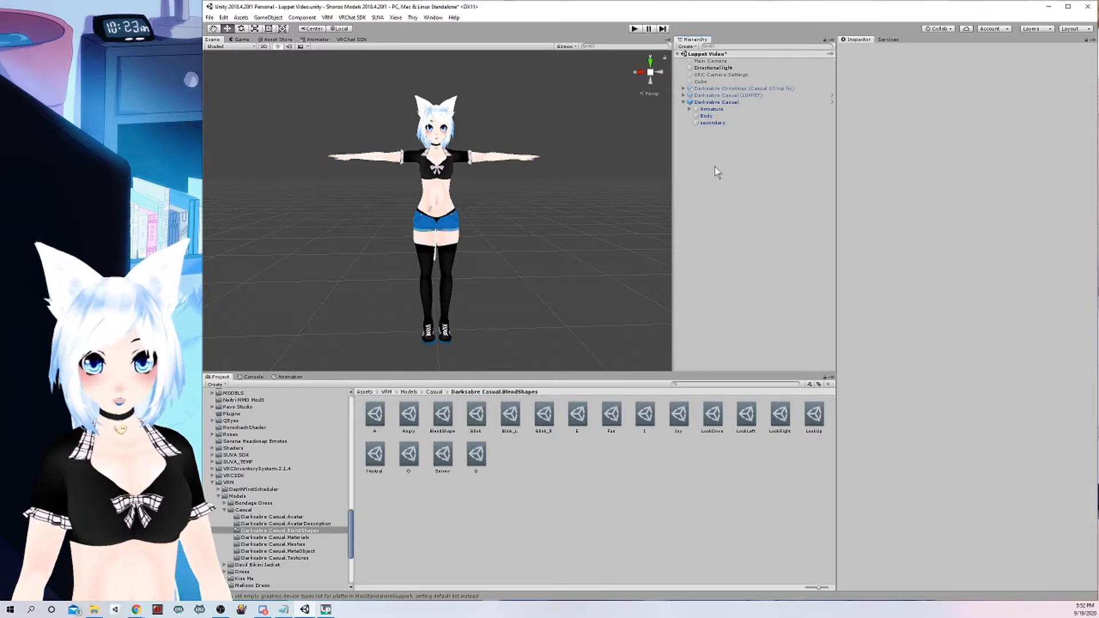
left_click(715, 124)
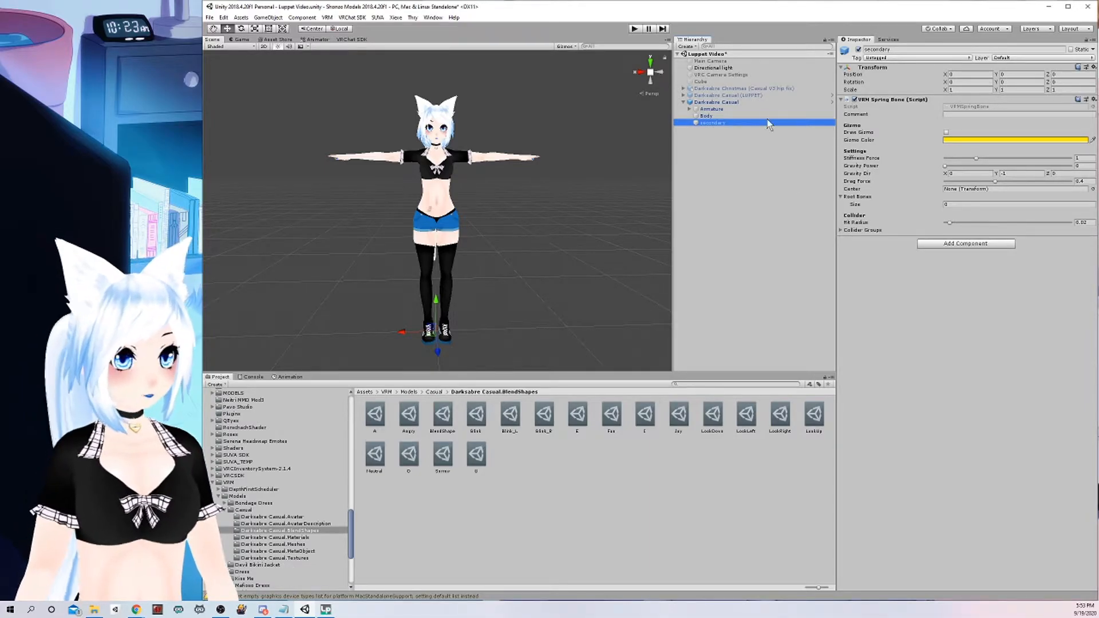
Deactivate the Darksabre Casual avatar and activate Darksabre Casual (LUPPET) in its place.
left_click(730, 103)
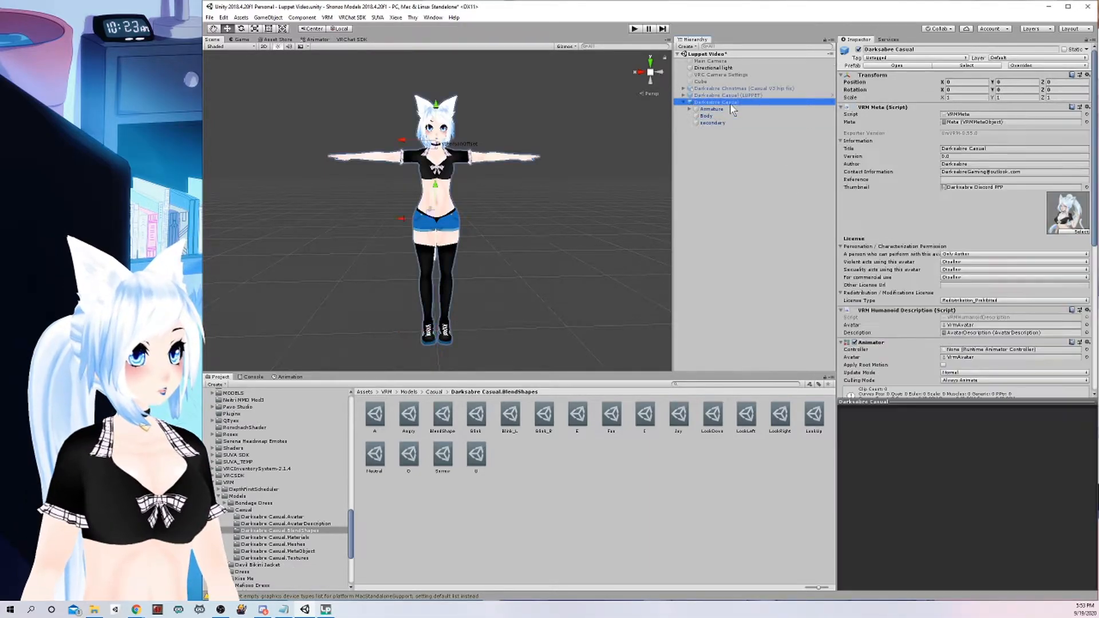
left_click(859, 49)
left_click(738, 95)
left_click(859, 50)
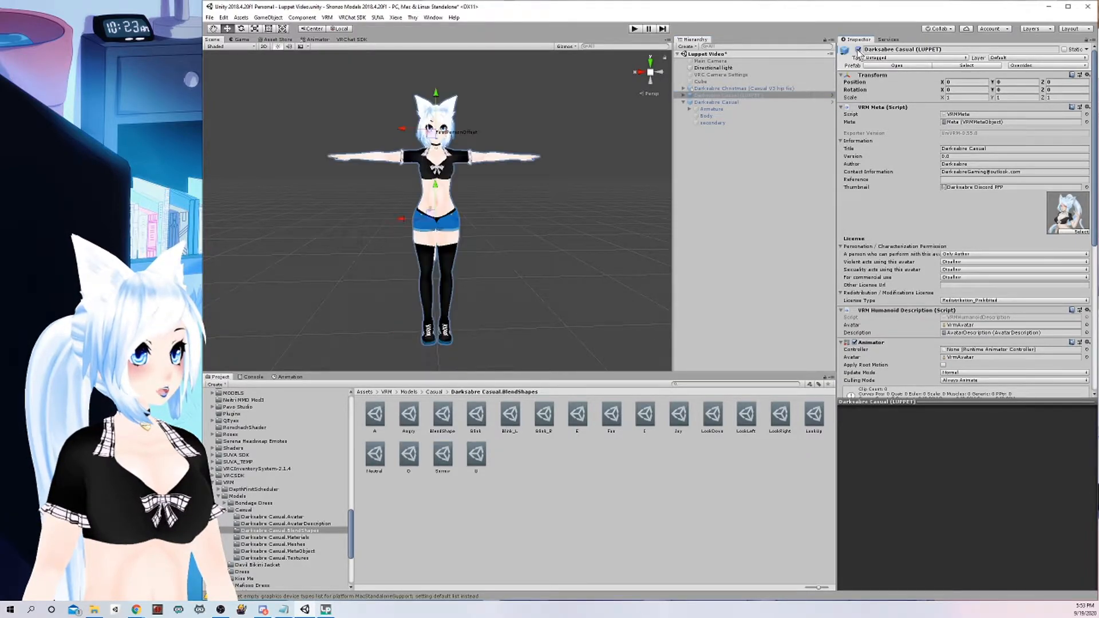
Examine the VRM Spring Bone components on the LUPPET avatar's secondary object and the spring components available to add.
left_click(683, 95)
left_click(706, 116)
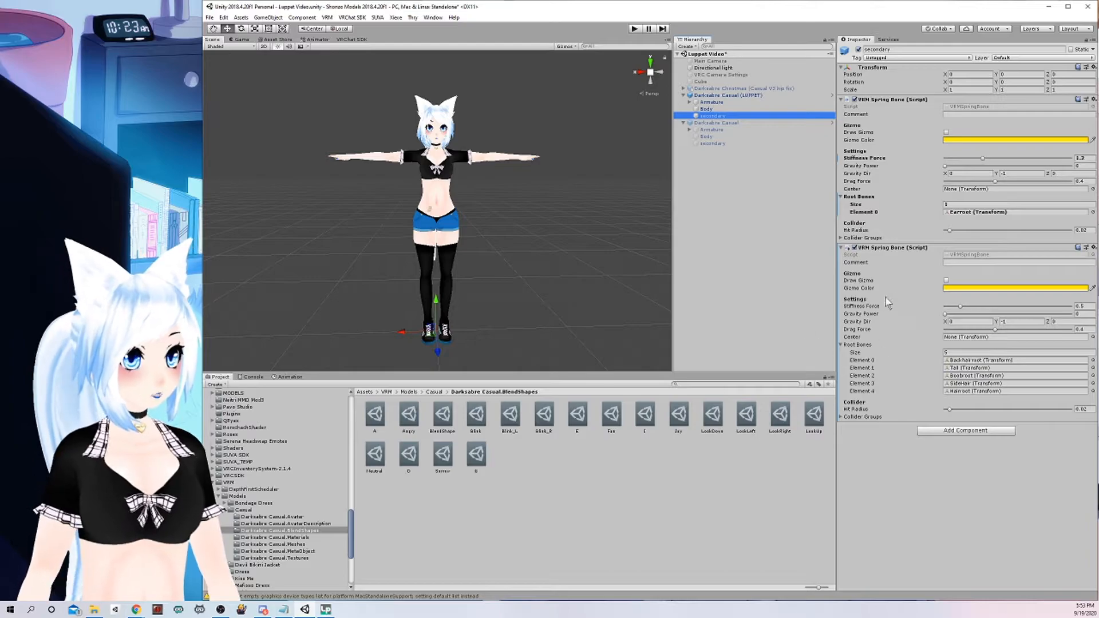
left_click(960, 431)
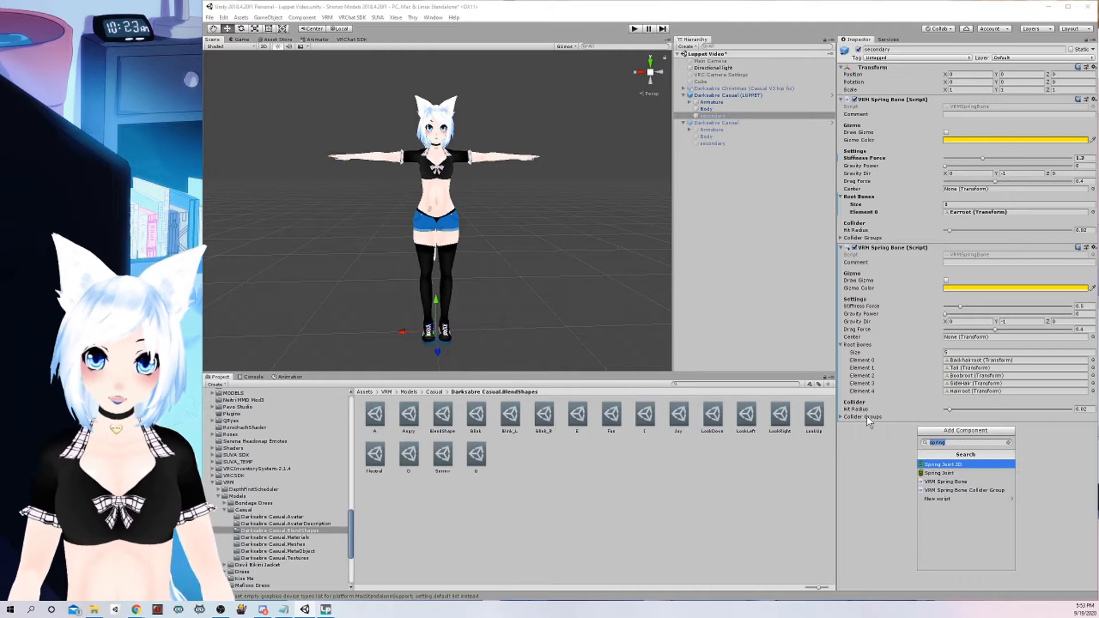
left_click(870, 477)
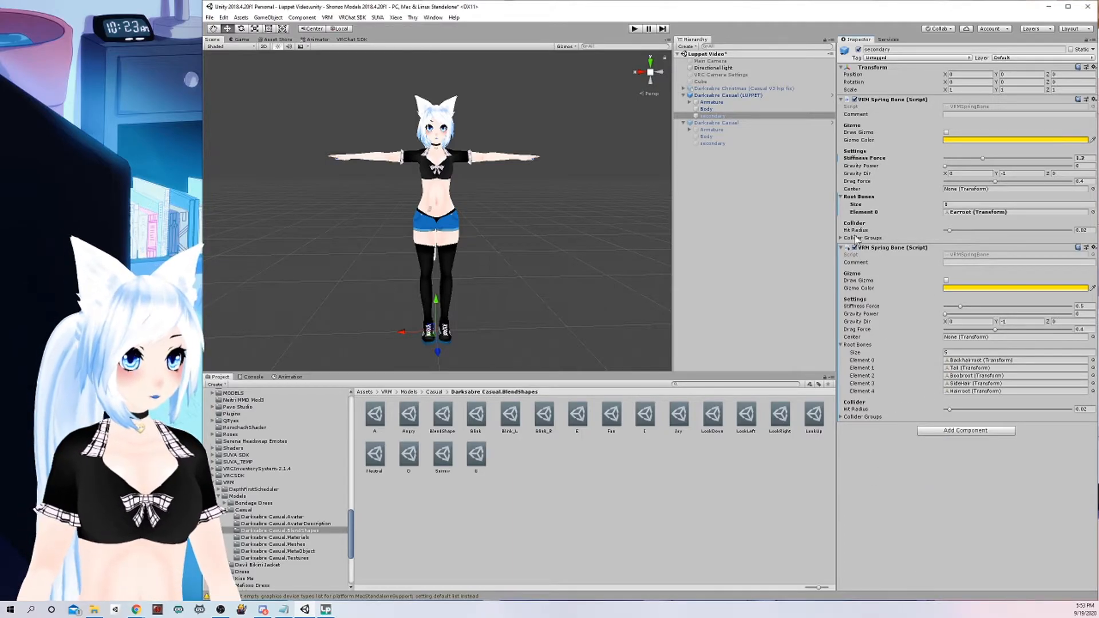
Expand the LUPPET avatar's Armature and Hips to view the bones beneath them.
left_click(689, 130)
left_click(689, 130)
left_click(690, 102)
left_click(695, 109)
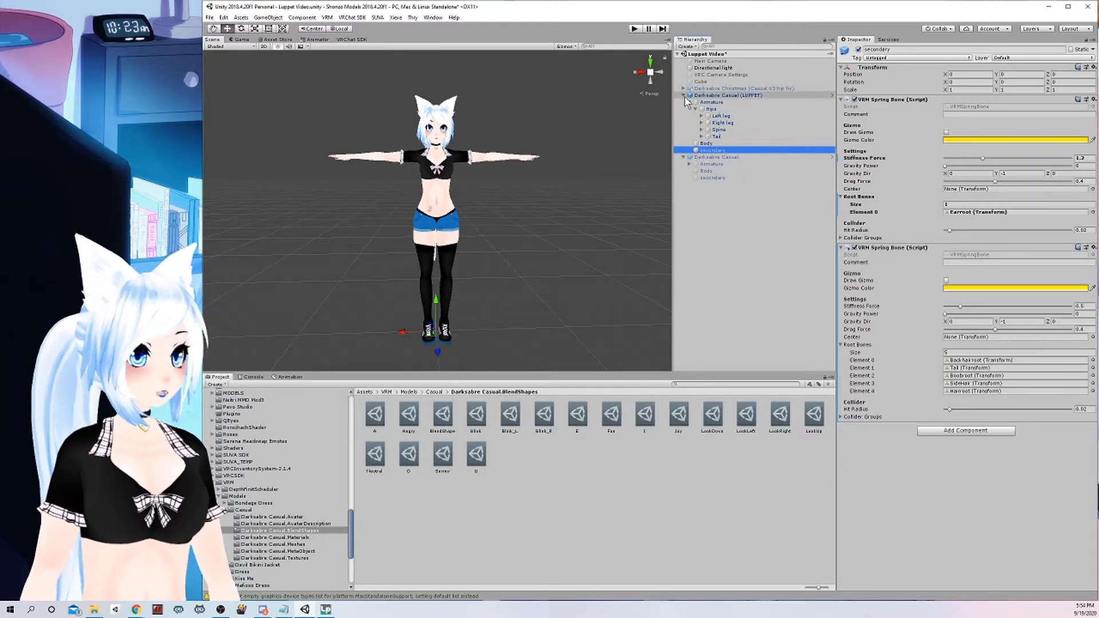
Export the Darksabre Casual (LUPPET) avatar to the desktop as a VRM file with UniVRM's humanoid export.
left_click(708, 95)
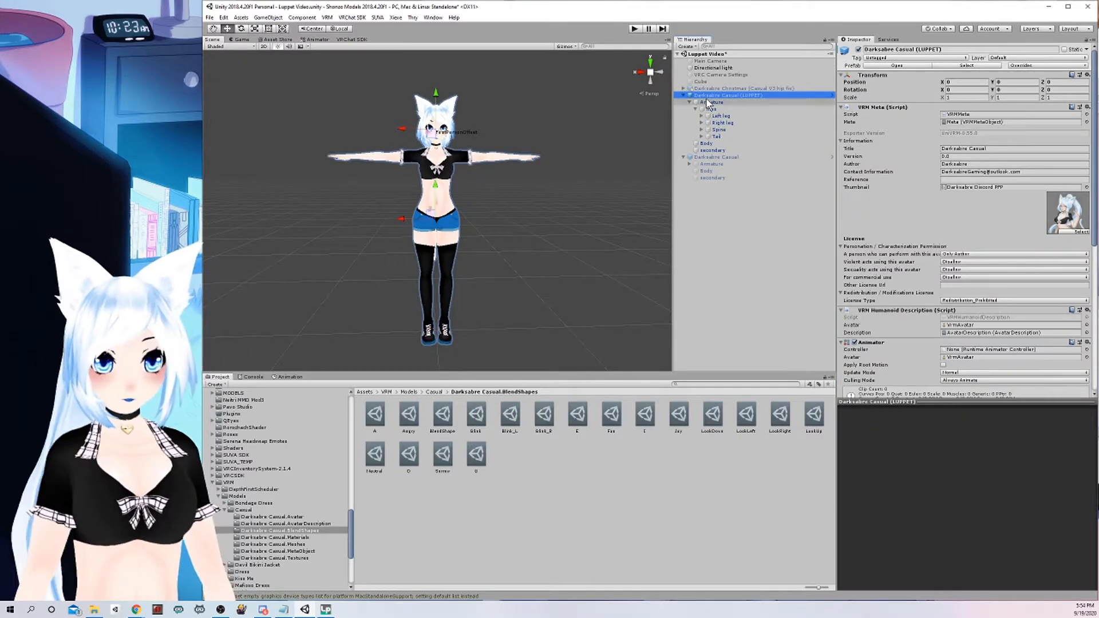
left_click(328, 20)
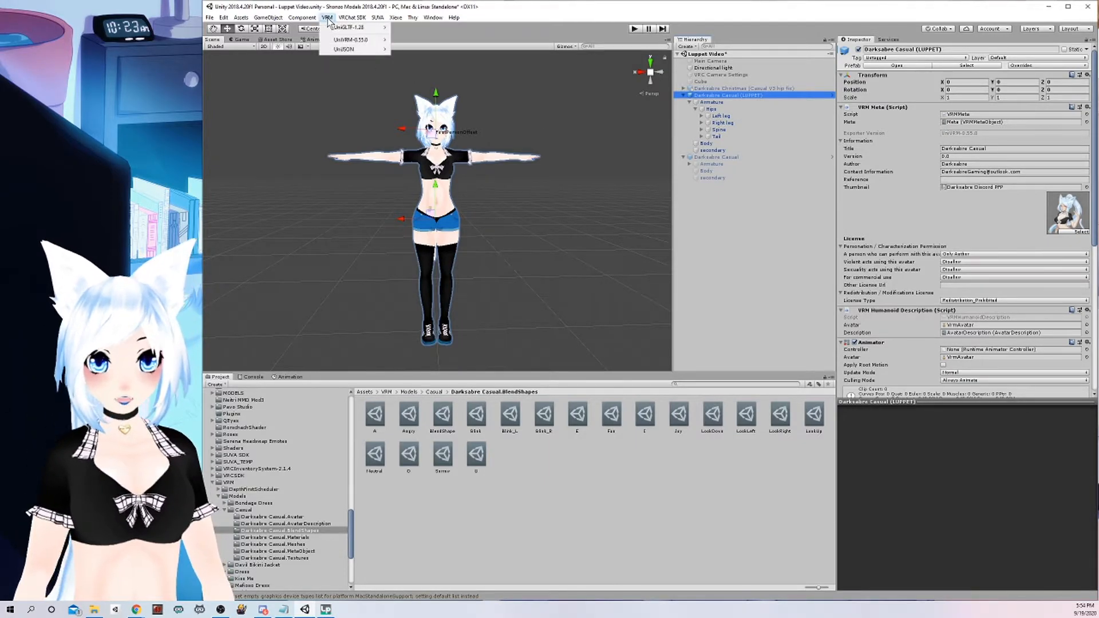
mouse_move(340, 42)
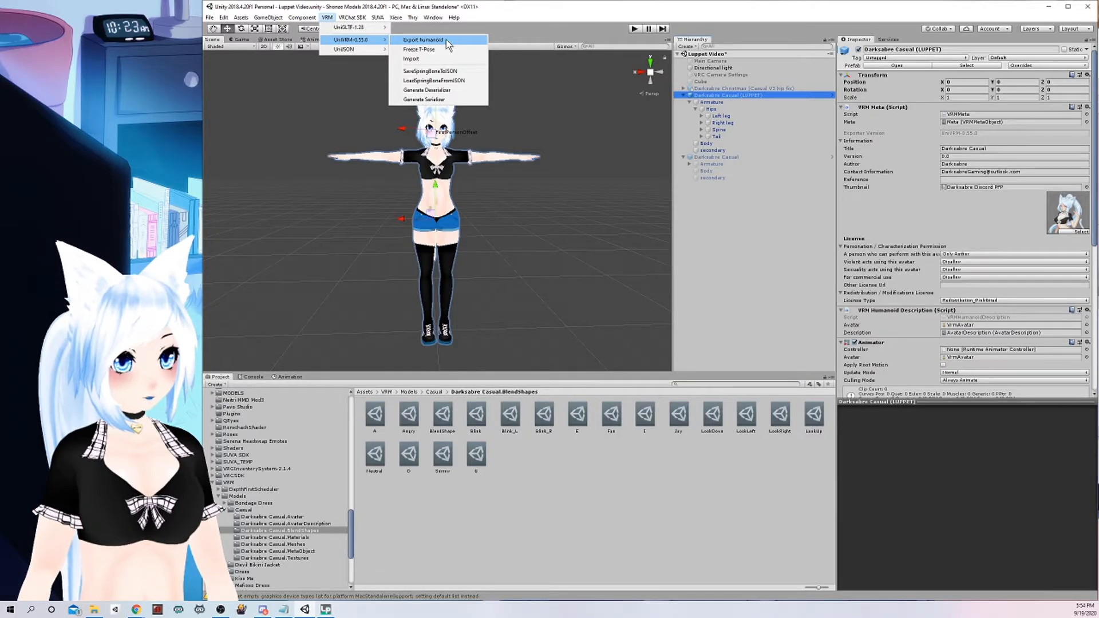
left_click(424, 40)
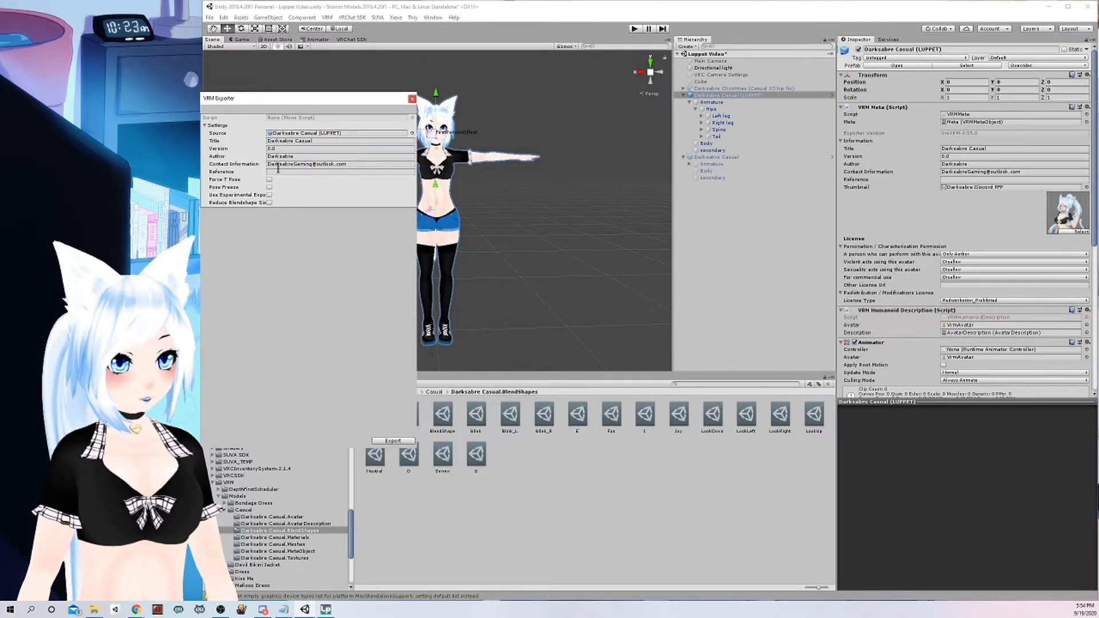
left_click(393, 442)
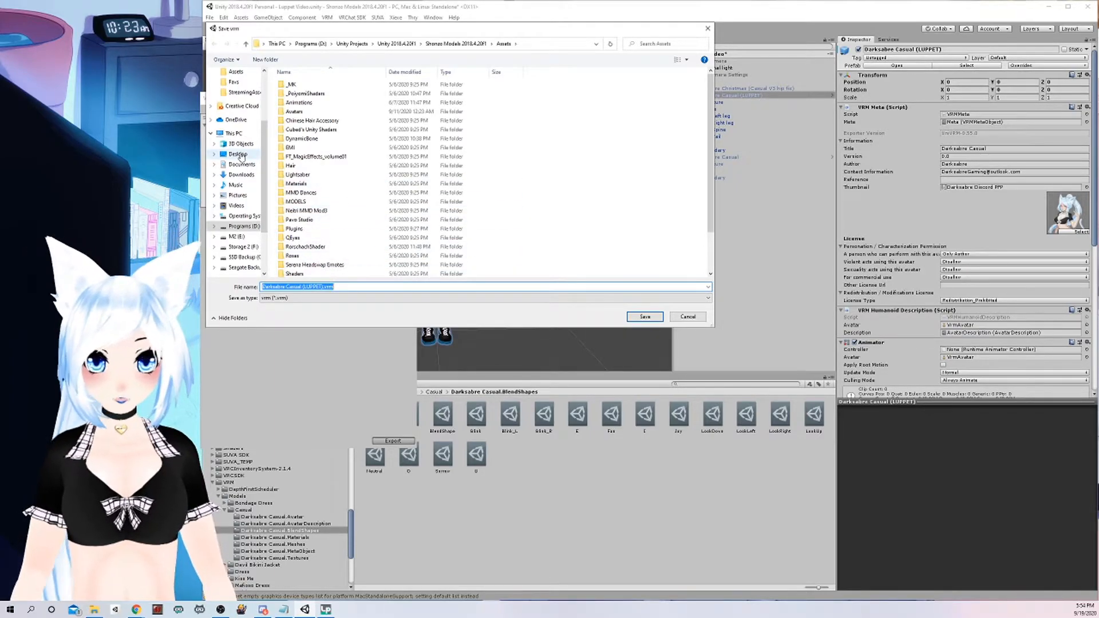
left_click(645, 317)
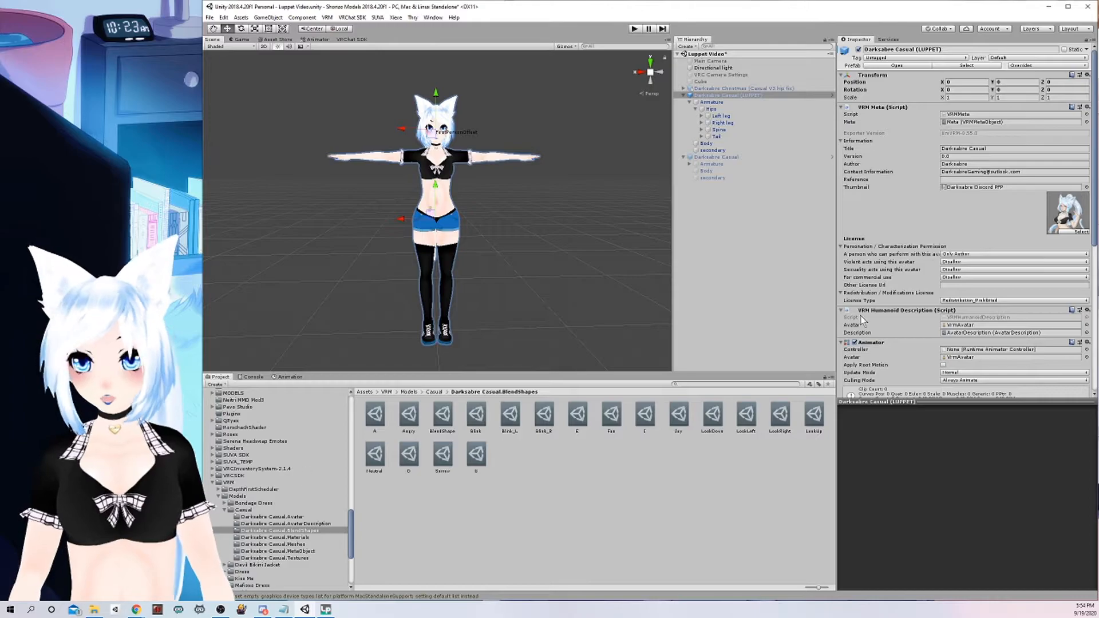
Minimize Unity and move the exported VRM file to an open area of the desktop.
left_click(1049, 7)
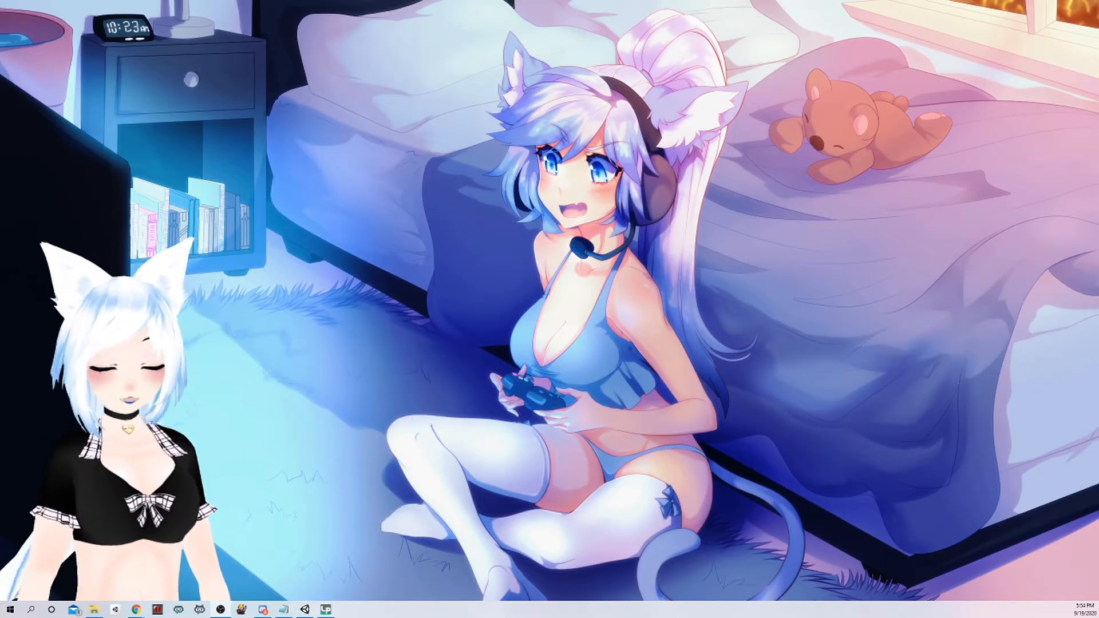
left_click_drag(149, 458, 339, 325)
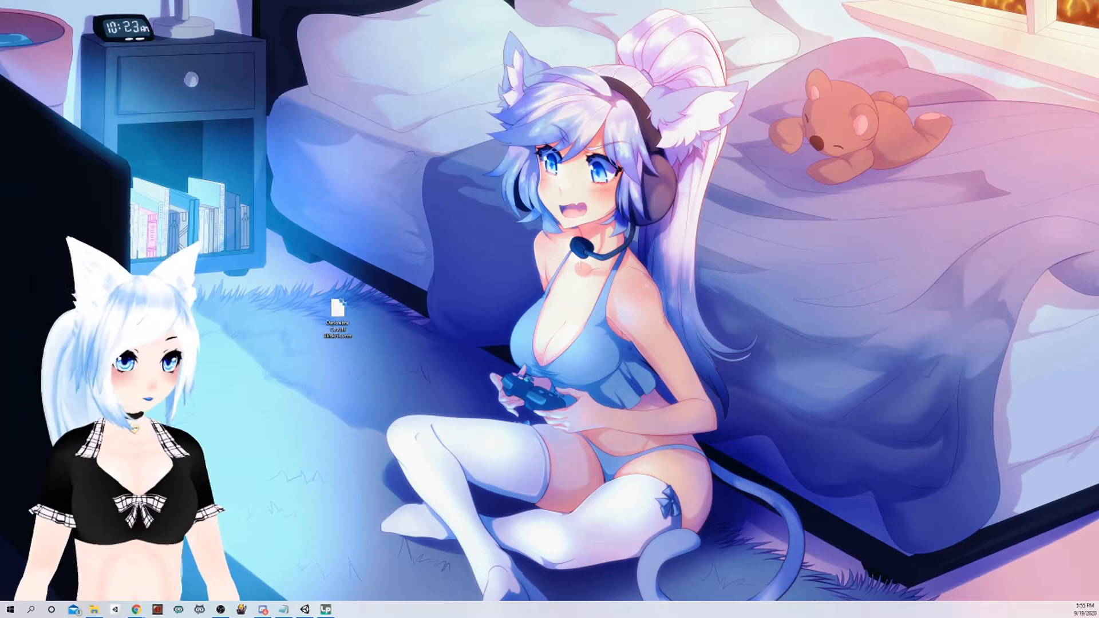
Switch to the browser and look through the Luppet website's features and license price list.
left_click_drag(0, 140, 517, 26)
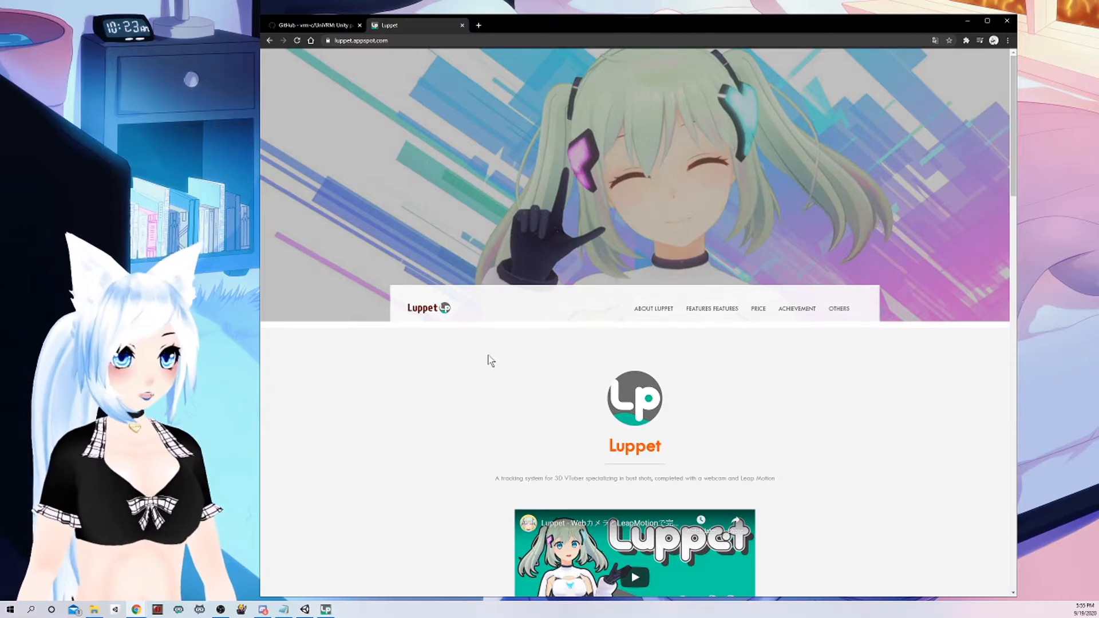
scroll(490, 361, "down", 5)
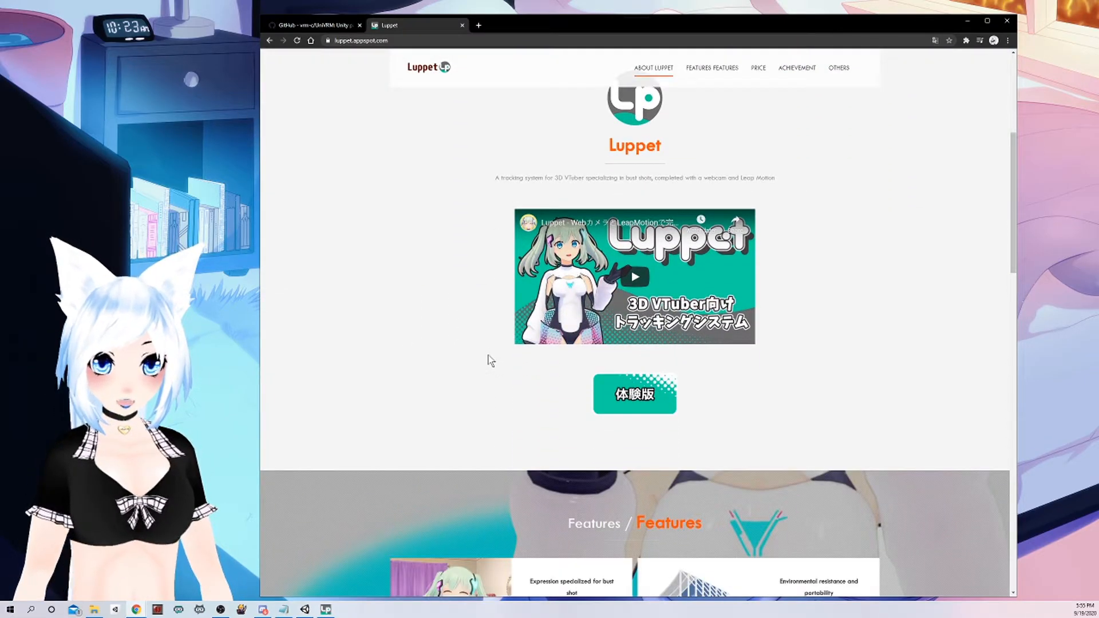
scroll(488, 355, "down", 3)
scroll(475, 354, "down", 2)
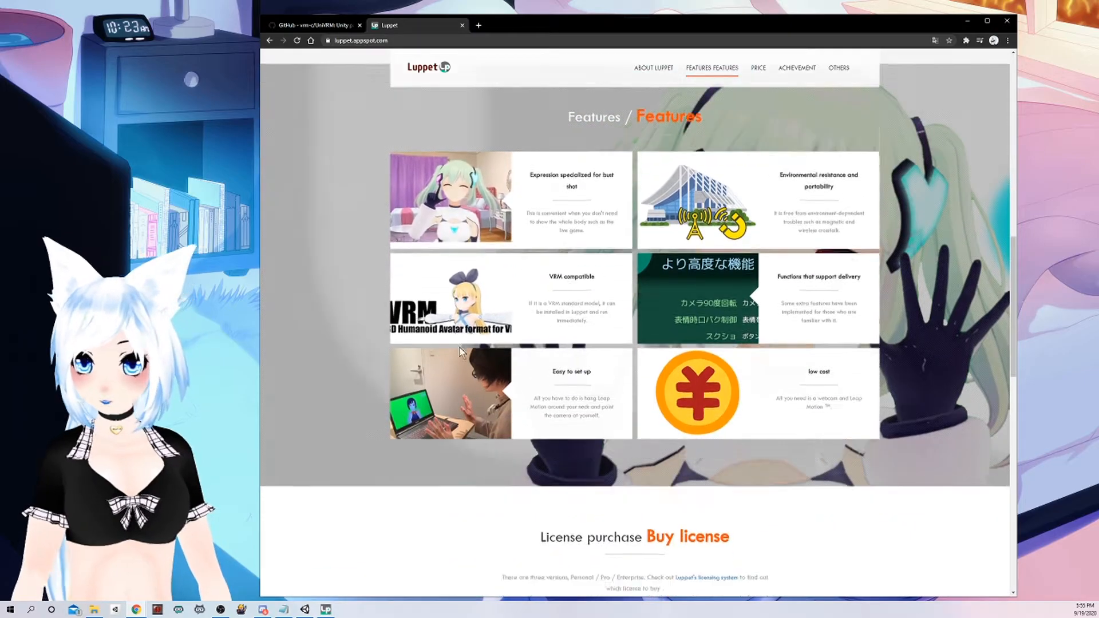
scroll(458, 346, "down", 1)
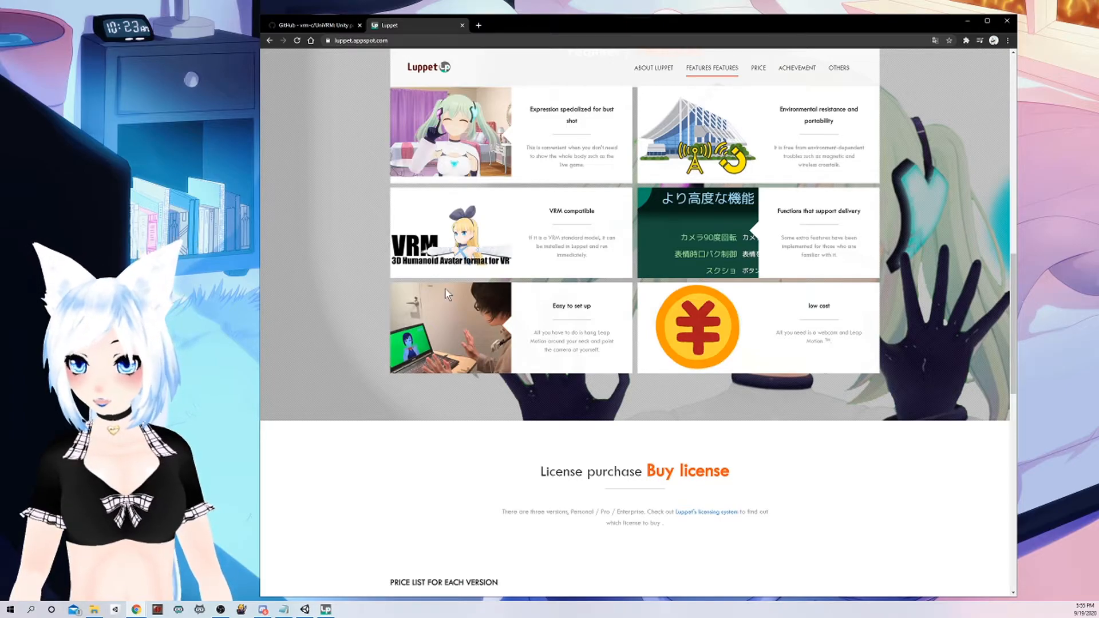
scroll(446, 287, "down", 1)
scroll(458, 281, "down", 1)
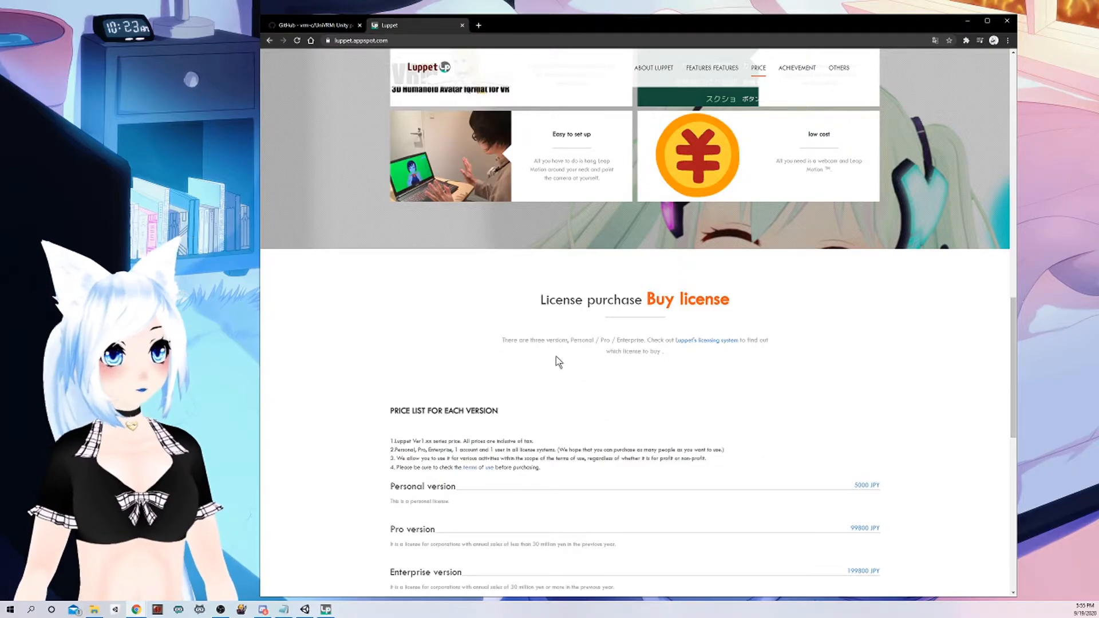
Return to the start of the Luppet page, move the browser to the adjacent monitor, and bring the Luppet application window onto this desktop.
scroll(555, 356, "up", 5)
scroll(555, 356, "up", 10)
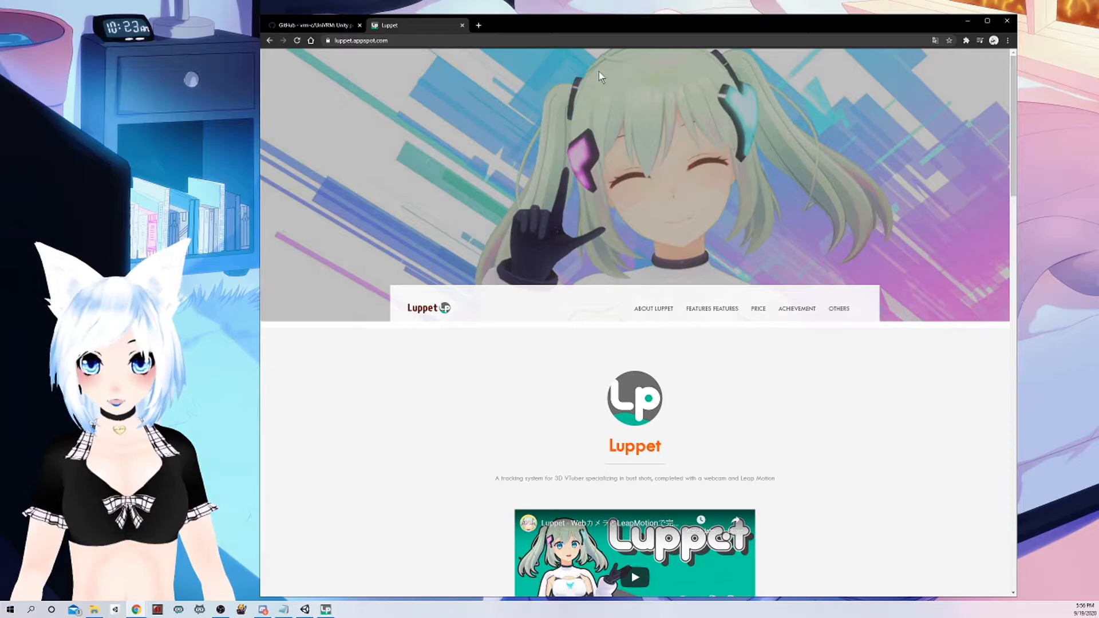
left_click_drag(588, 23, 0, 97)
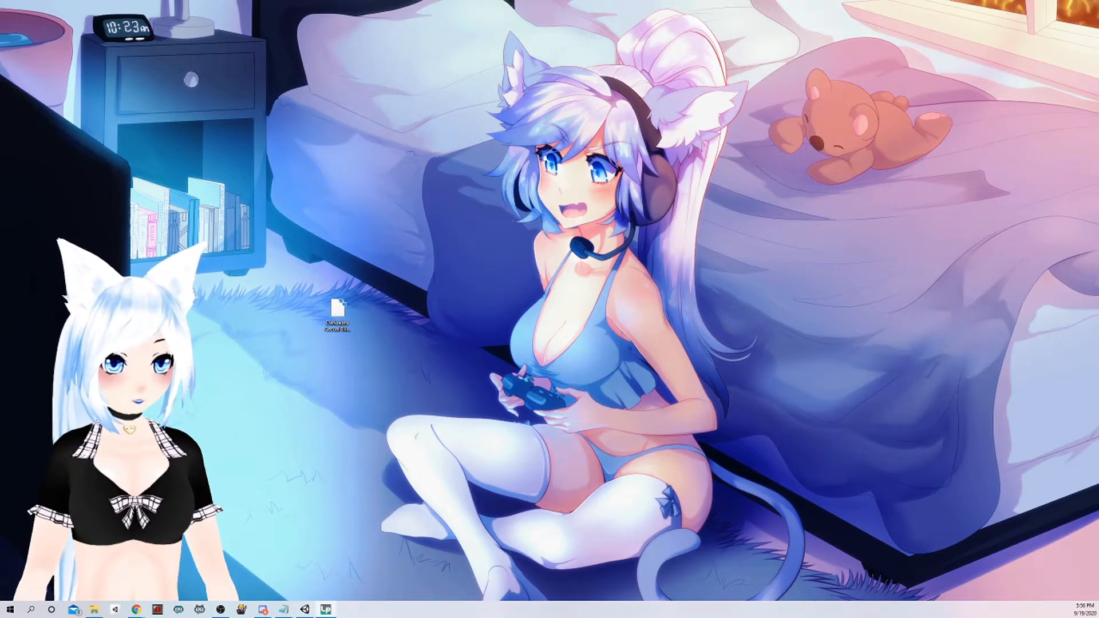
left_click_drag(0, 212, 612, 261)
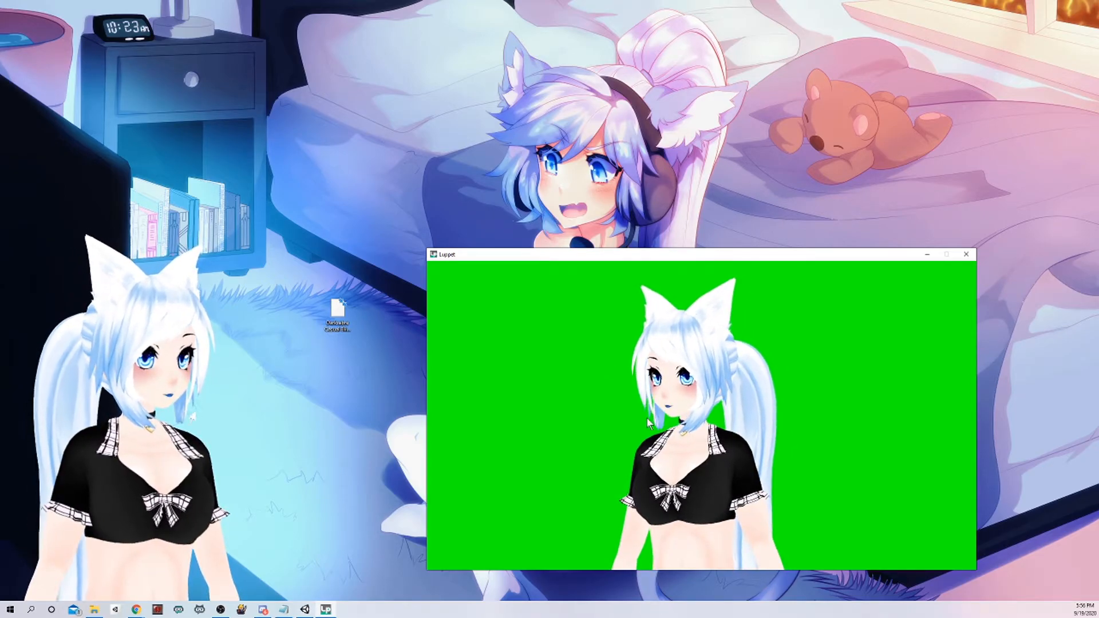
Go from Luppet's settings menu to character selection and choose the Darksabre Casual model.
key("Escape")
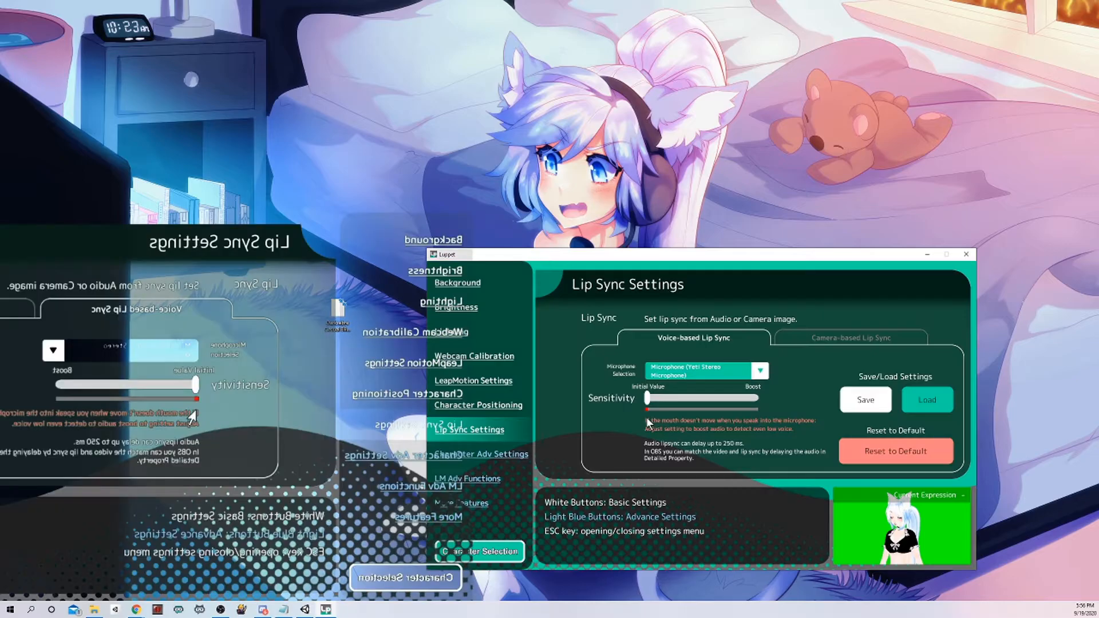
key("Escape")
key("Escape")
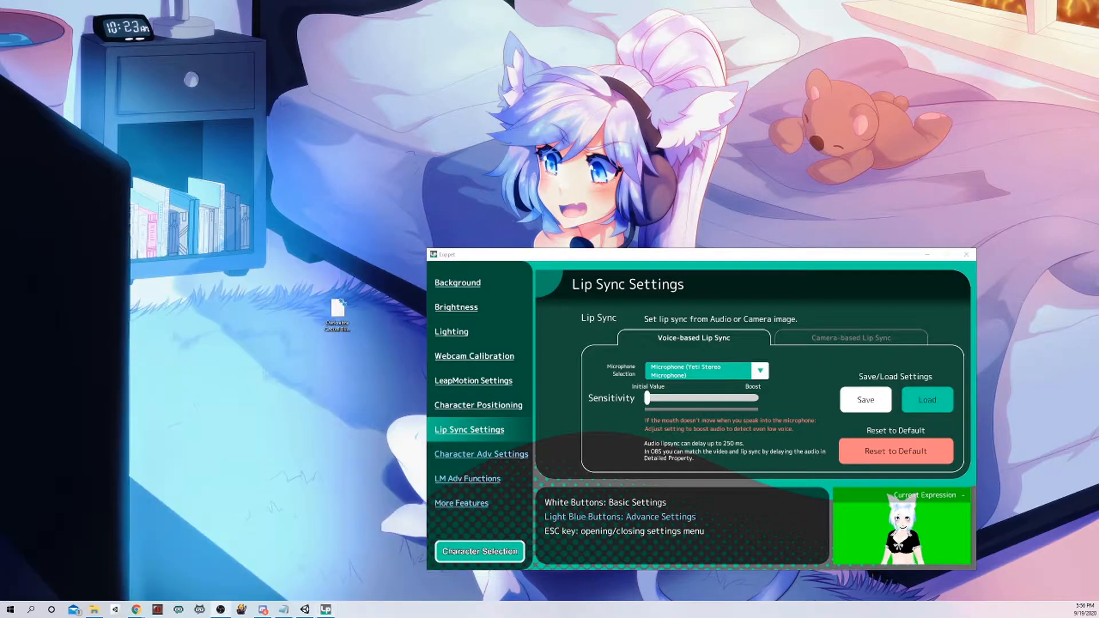
left_click(466, 556)
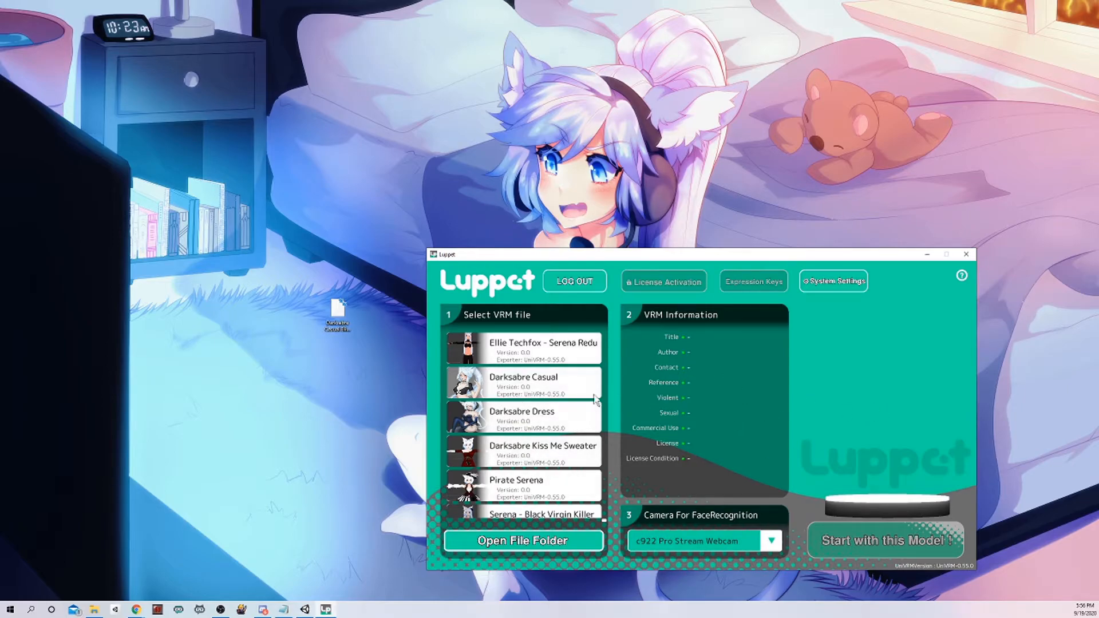
left_click(515, 387)
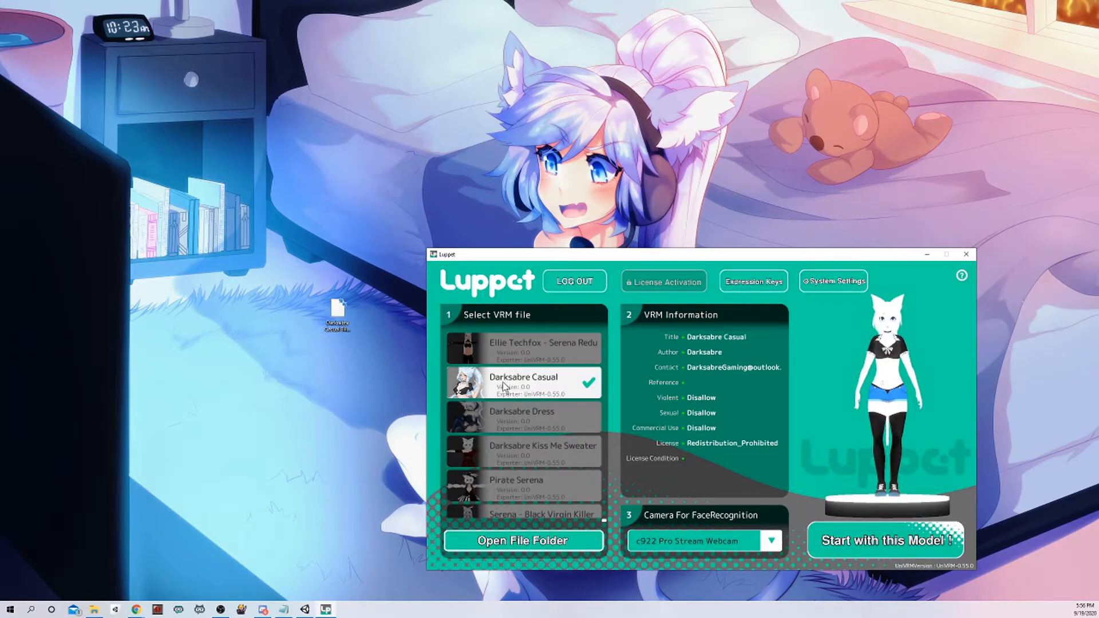
left_click_drag(525, 255, 546, 249)
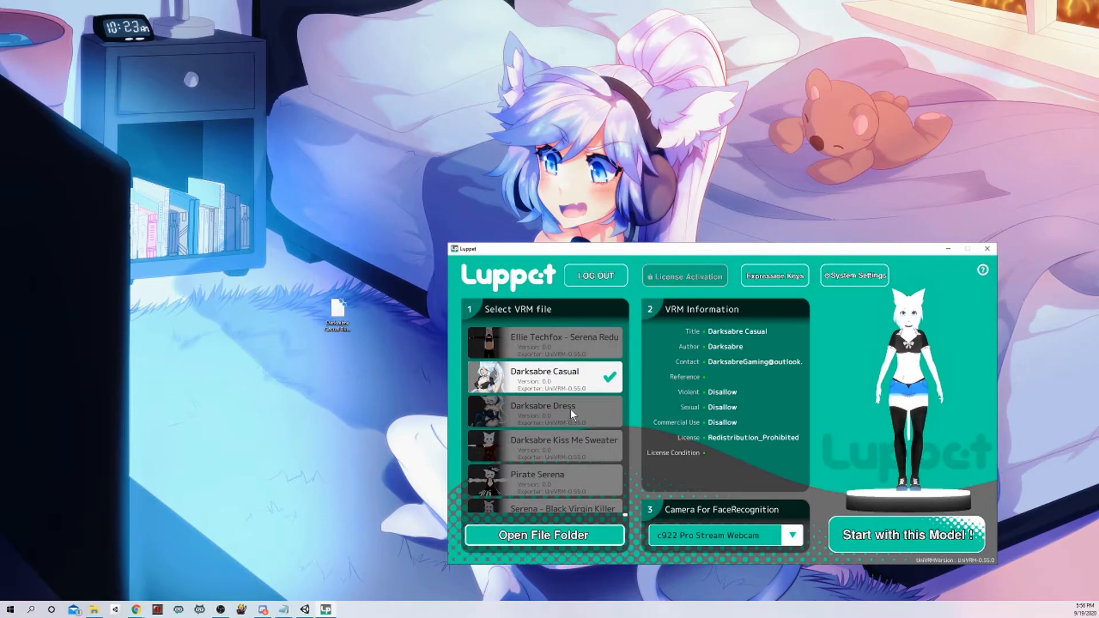
Open Luppet's StreamingAssets model folder, view it beside the exported VRM file on the desktop, and close the folder.
scroll(543, 424, "down", 2)
scroll(538, 400, "up", 2)
left_click(533, 539)
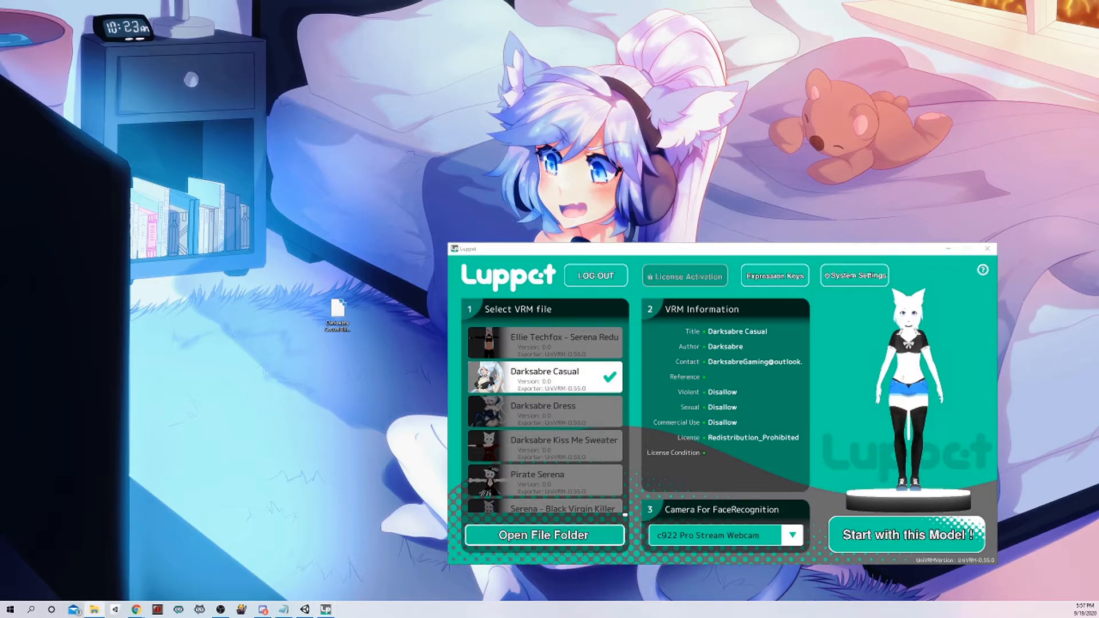
left_click_drag(0, 303, 621, 83)
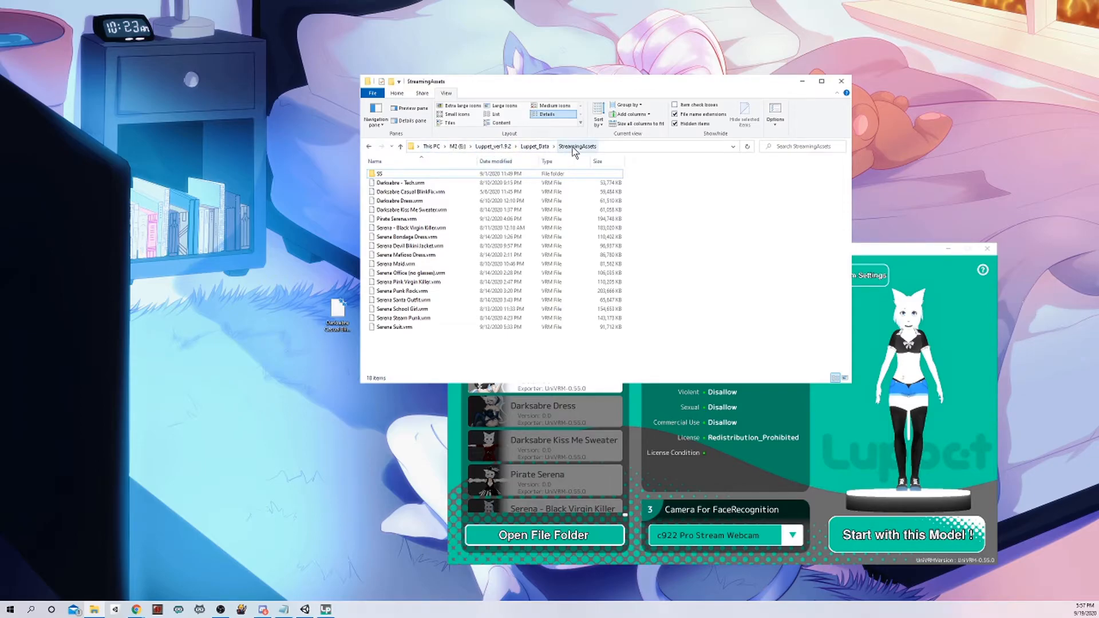
left_click_drag(339, 319, 312, 287)
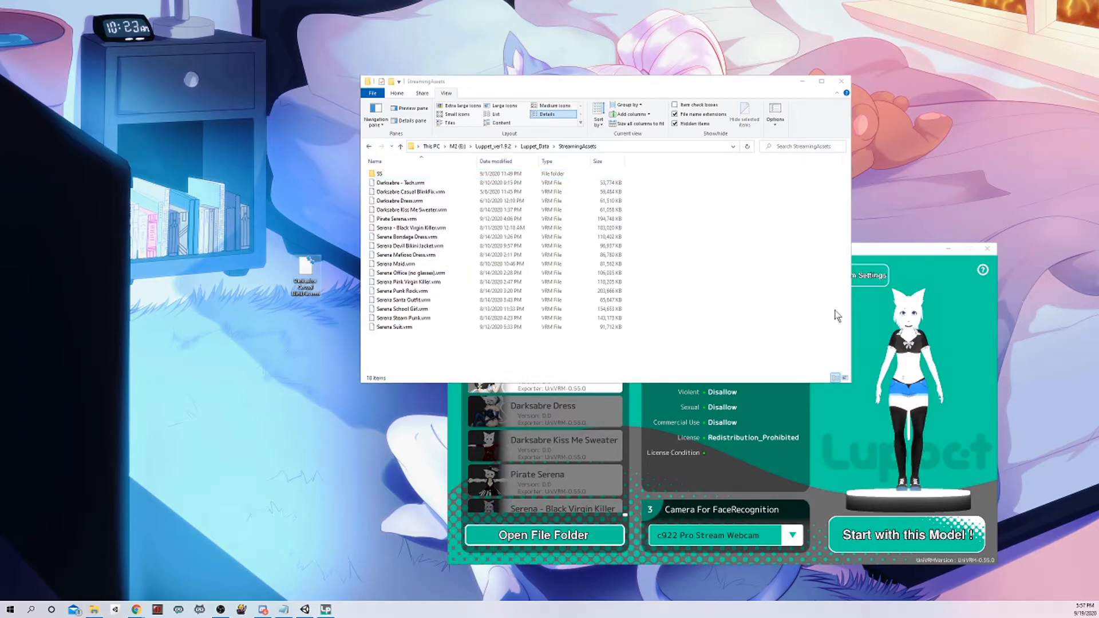
left_click(842, 81)
Keep Darksabre Casual selected and review the expression key assignments and their button descriptions.
left_click(540, 373)
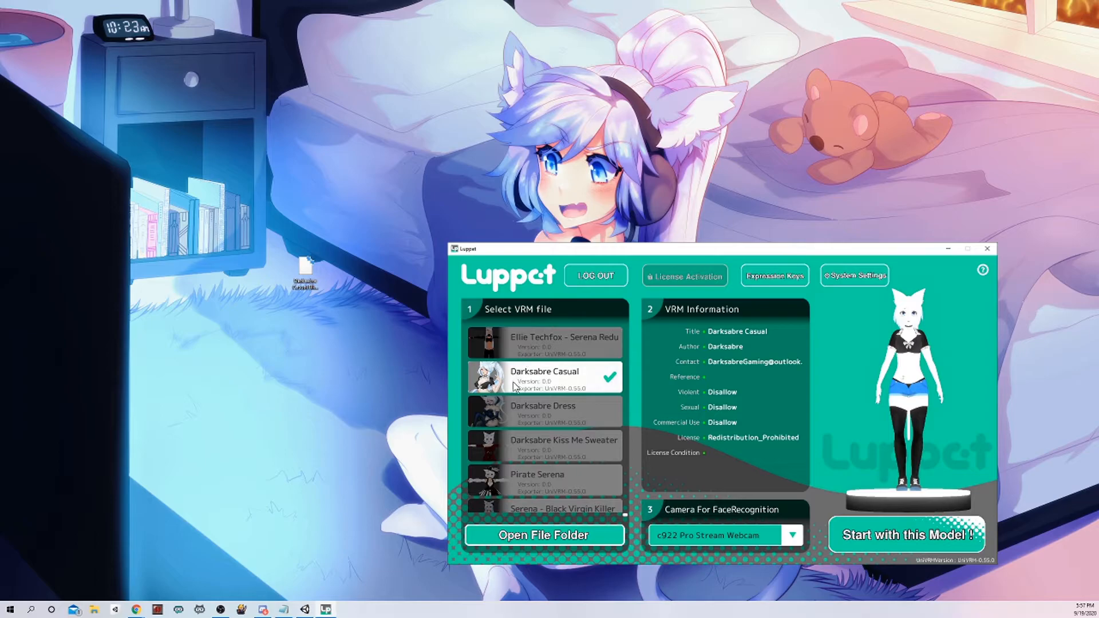
left_click(535, 379)
left_click(750, 280)
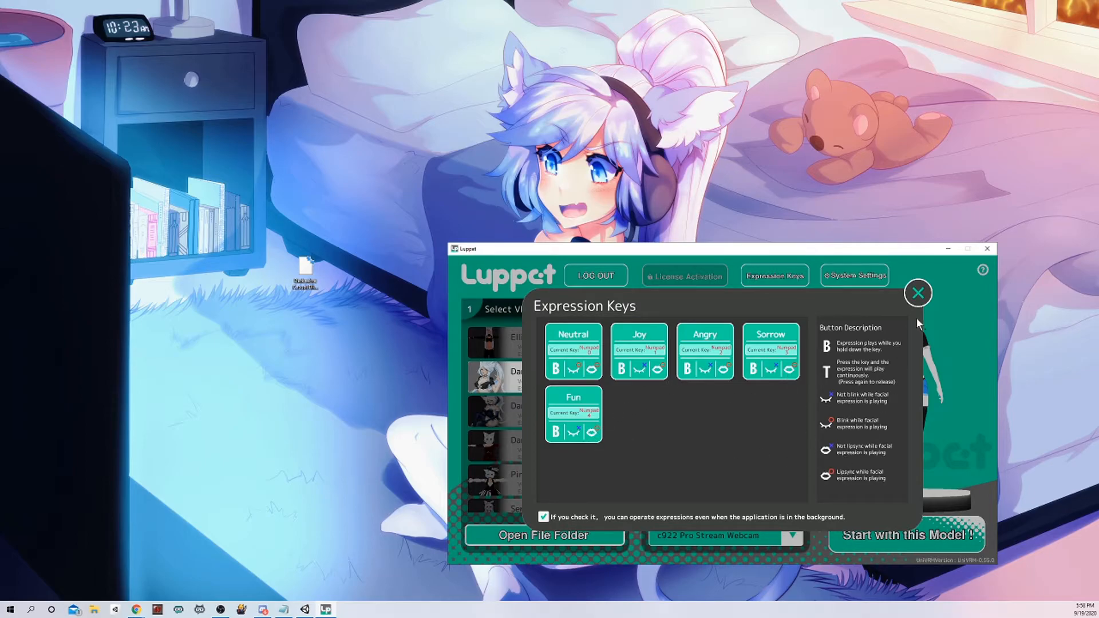
left_click(918, 293)
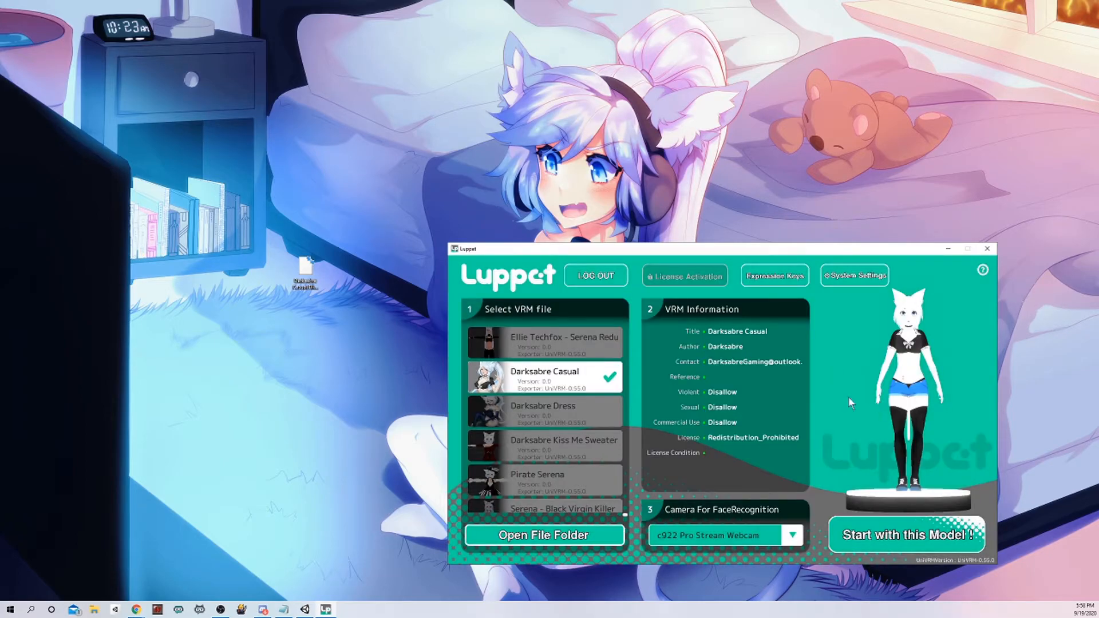
Start Luppet with the Darksabre Casual model and hide the settings menu to show the avatar on the green background.
left_click(875, 537)
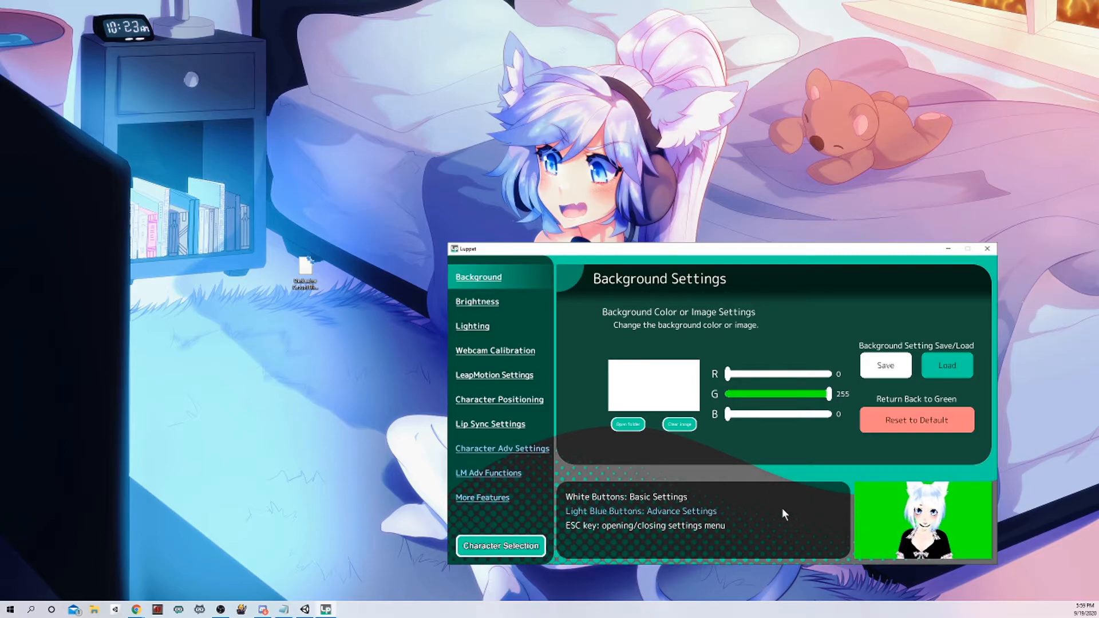
key("Escape")
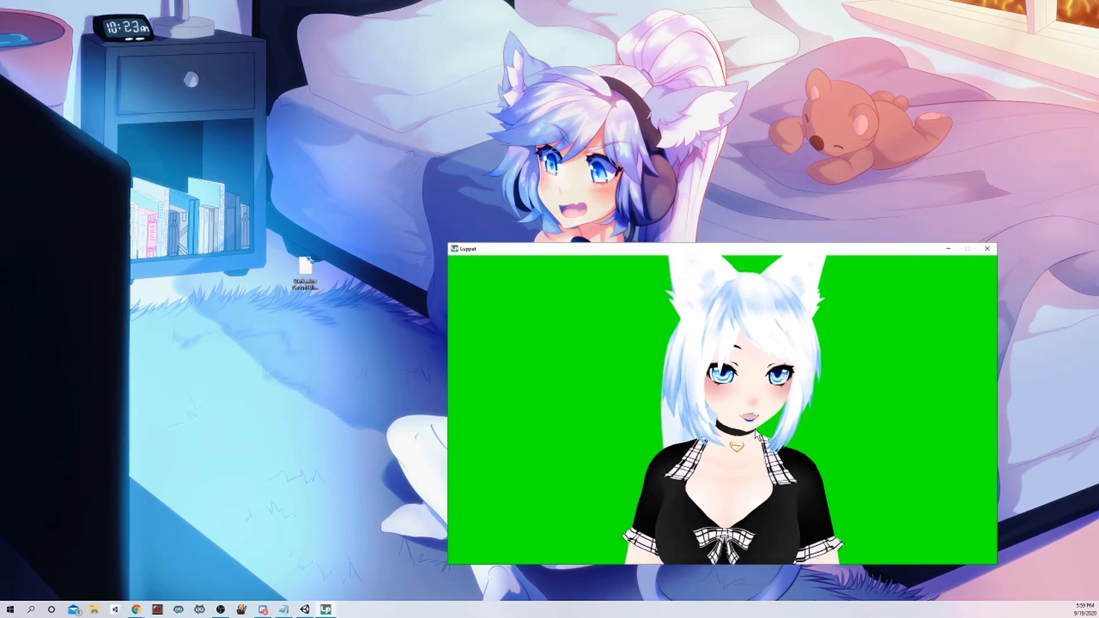
key("Escape")
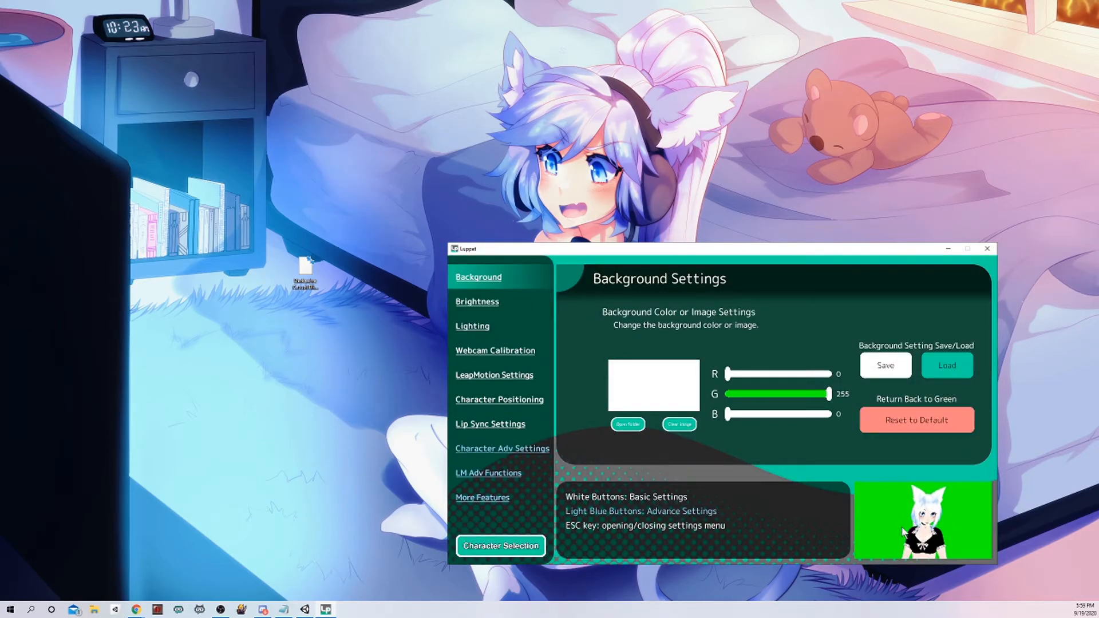
key("Escape")
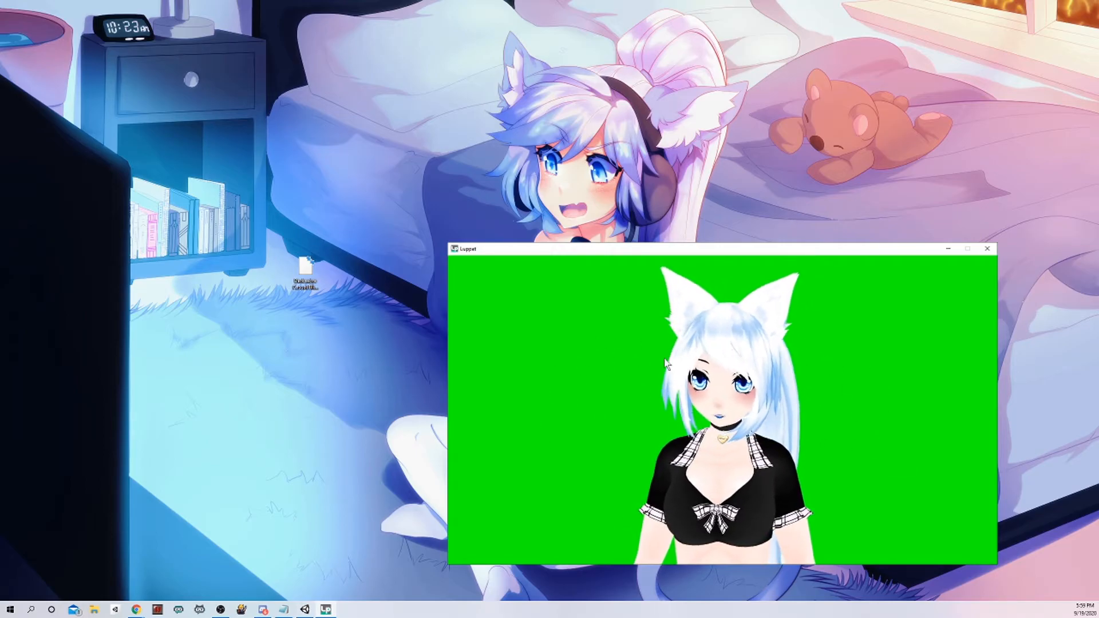
Set the voice-based lip sync microphone to Microphone (Yeti Stereo Microphone) in Luppet's settings.
key("Escape")
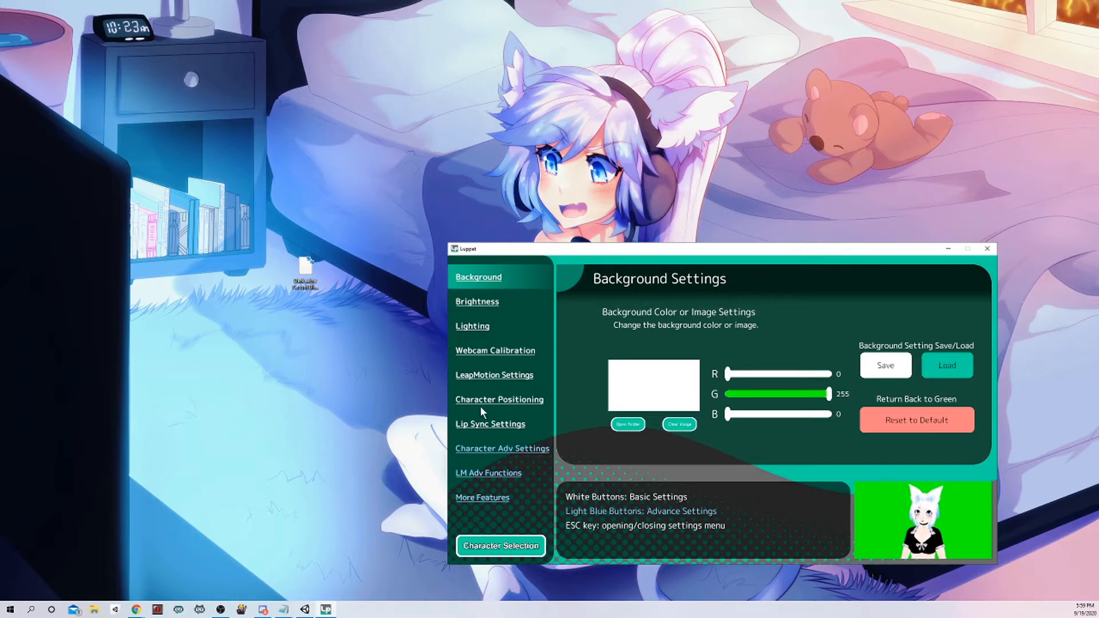
left_click(490, 425)
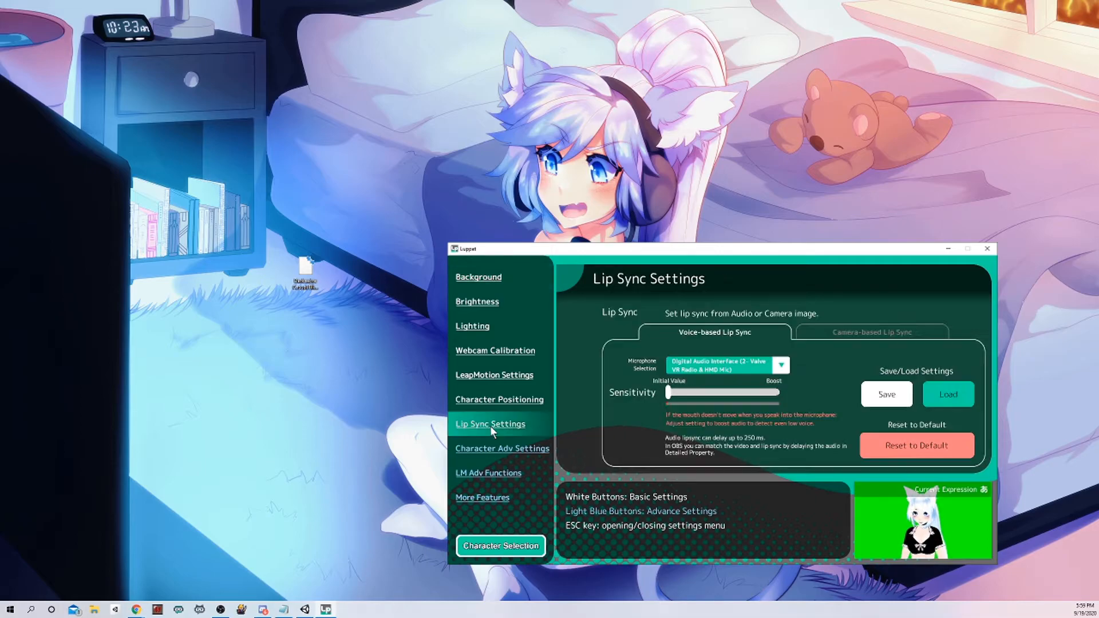
left_click(782, 366)
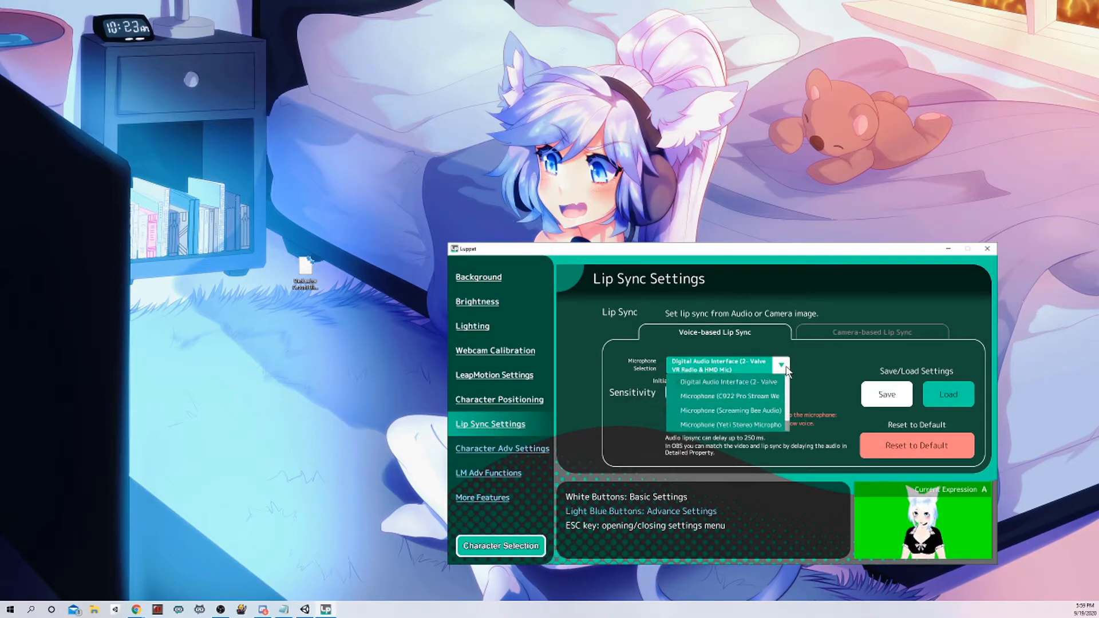
left_click(728, 425)
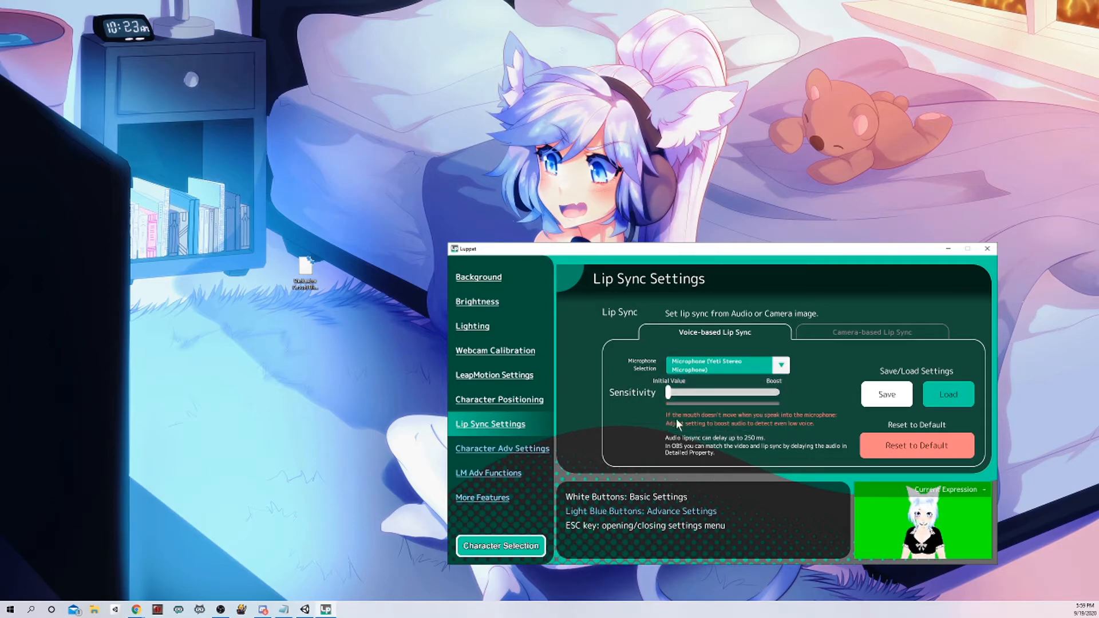
Close the settings menu to show only the avatar and move the Luppet window to the adjacent monitor.
key("Escape")
key("Escape")
key("Escape")
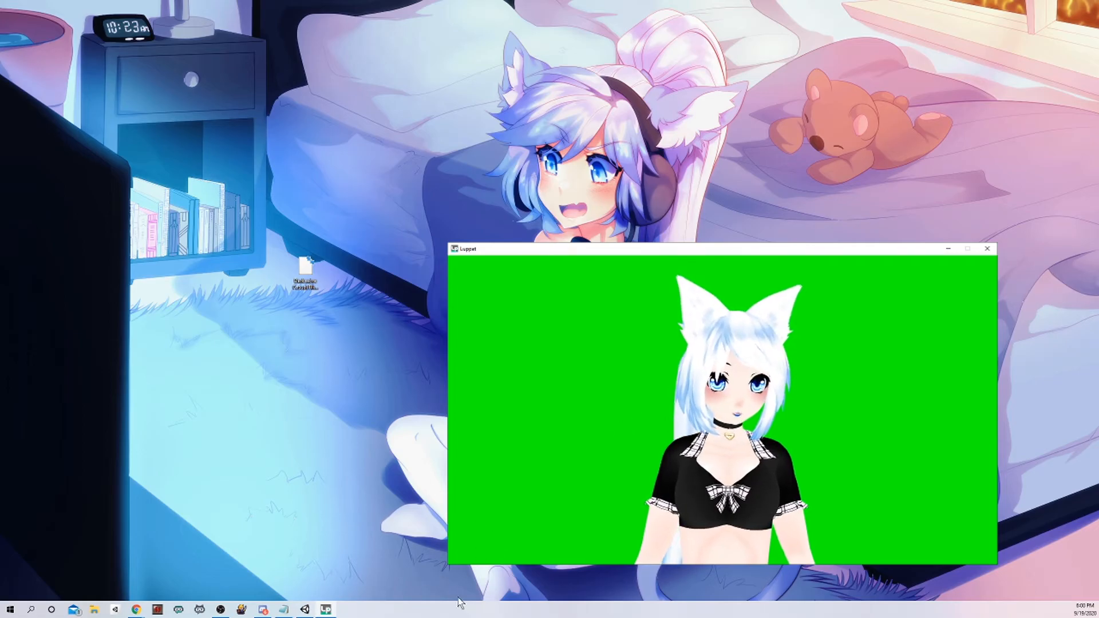
left_click_drag(751, 251, 0, 258)
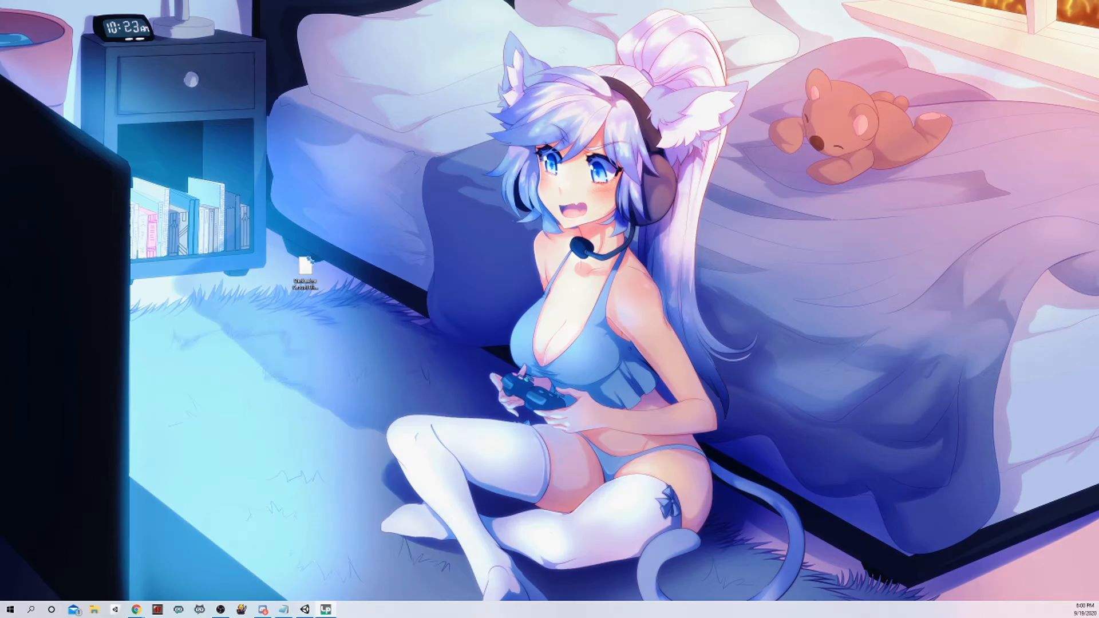